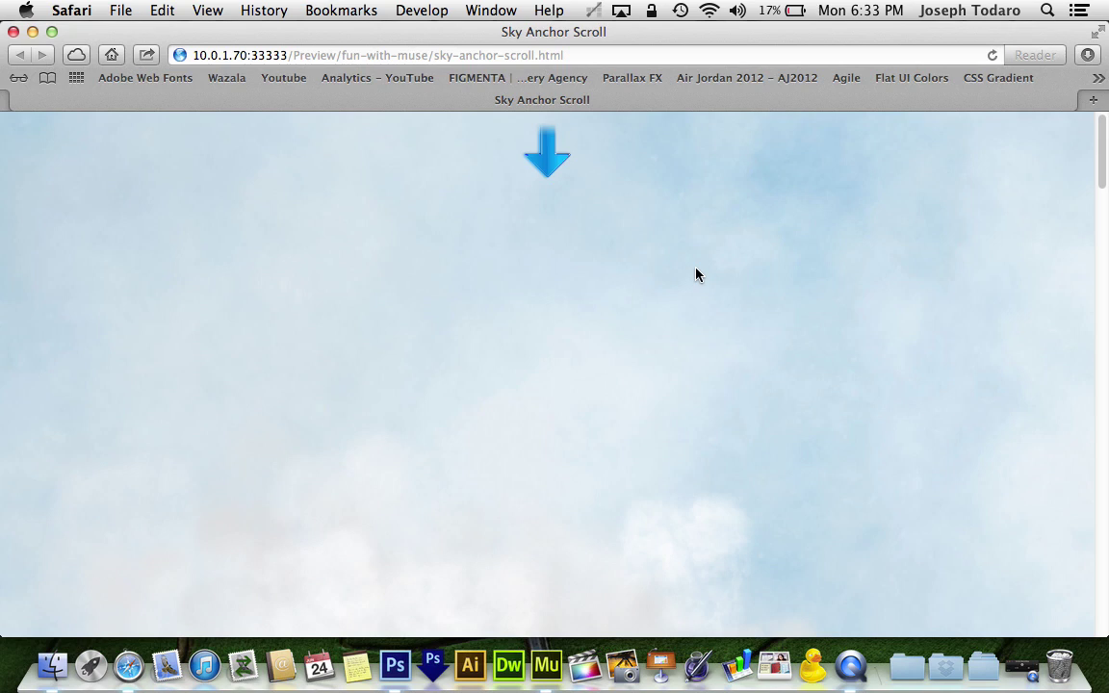
Scroll down through the finished sky page in Safari and back up to the top
{"action": "scroll", "coordinate": [696, 275], "scroll_direction": "down", "scroll_amount": 10}
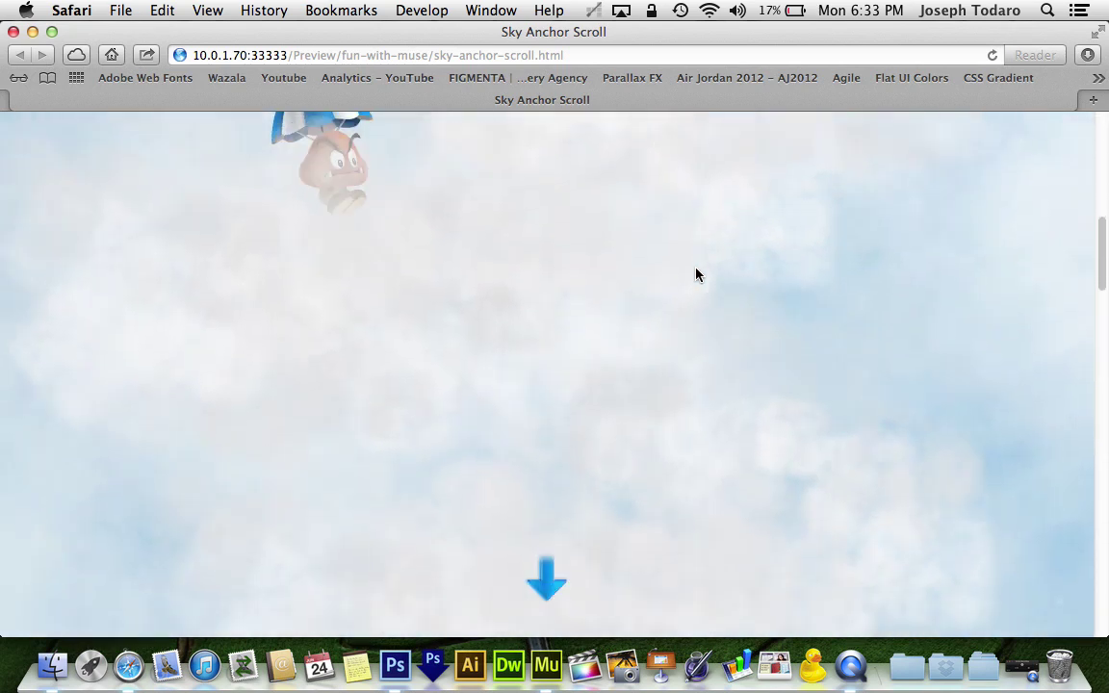
{"action": "scroll", "coordinate": [696, 275], "scroll_direction": "down", "scroll_amount": 3}
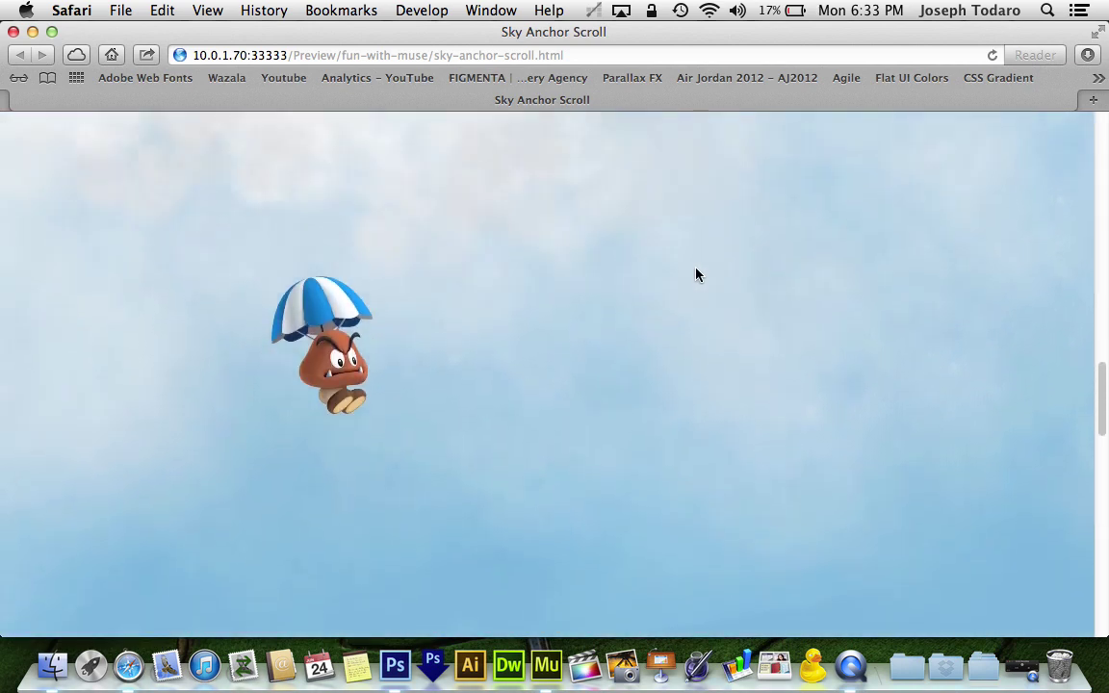
{"action": "scroll", "coordinate": [697, 275], "scroll_direction": "down", "scroll_amount": 5}
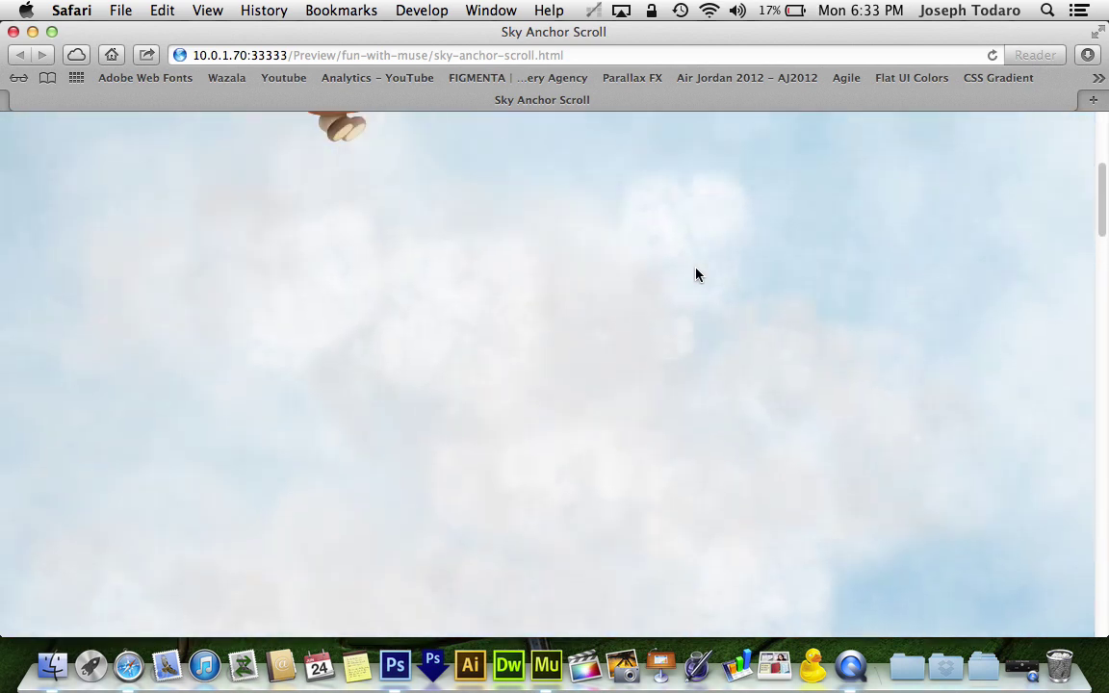
{"action": "scroll", "coordinate": [697, 275], "scroll_direction": "down", "scroll_amount": 8}
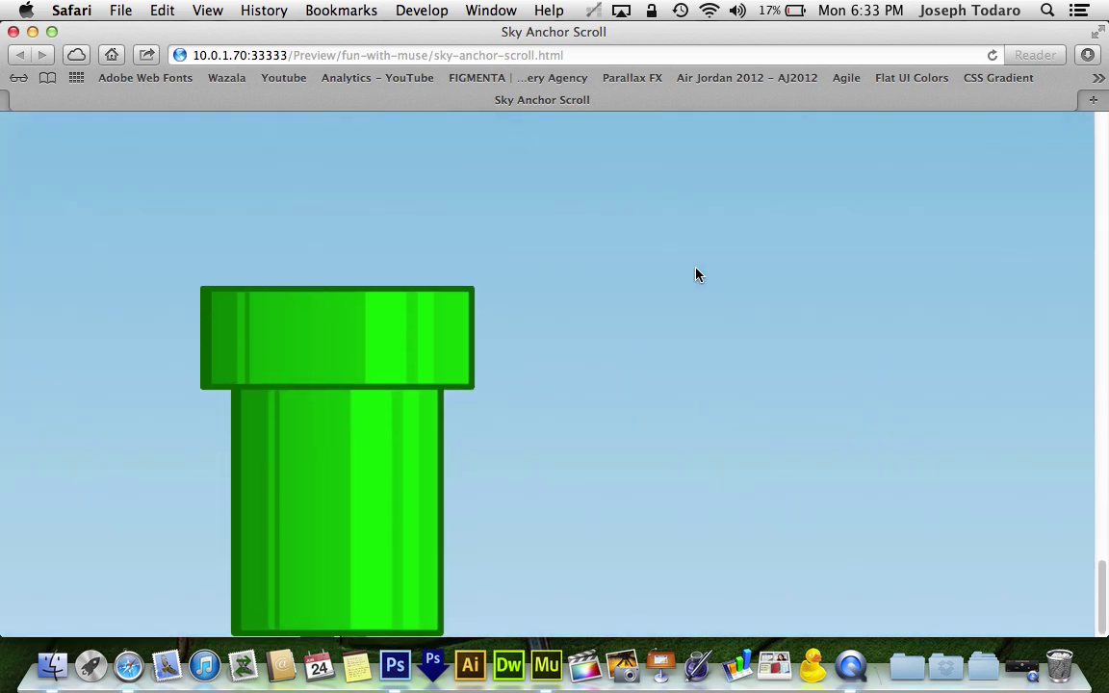
{"action": "scroll", "coordinate": [697, 276], "scroll_direction": "up", "scroll_amount": 15}
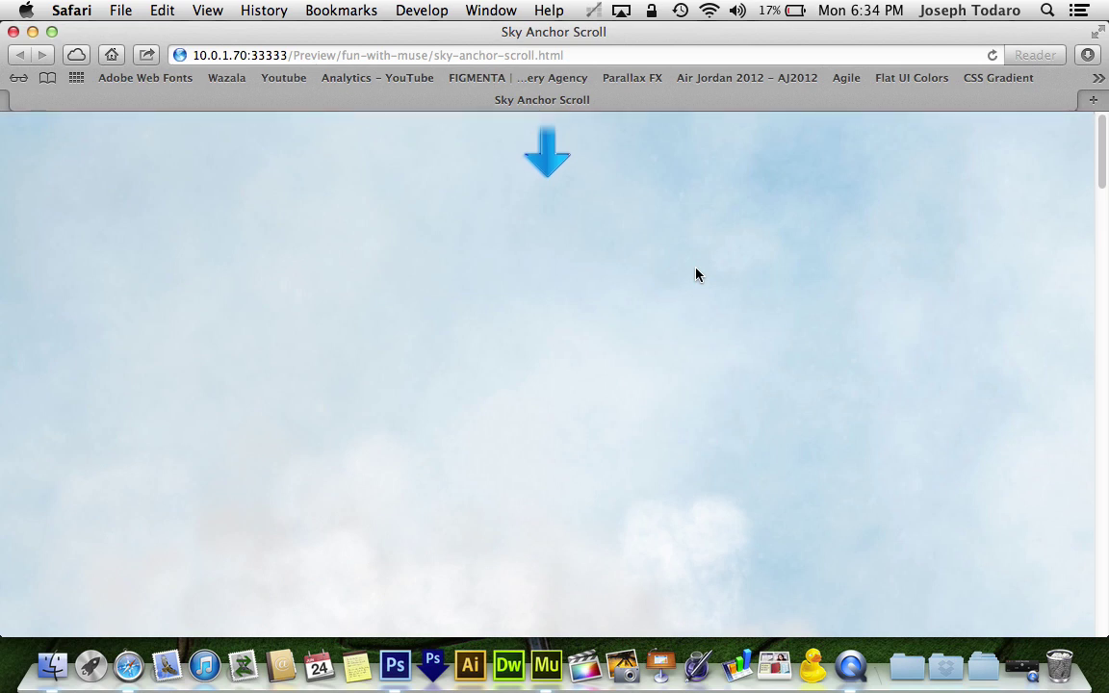
Test the blue arrows' jumps to the middle and pipe sections, then return to Muse
{"action": "left_click", "coordinate": [562, 167]}
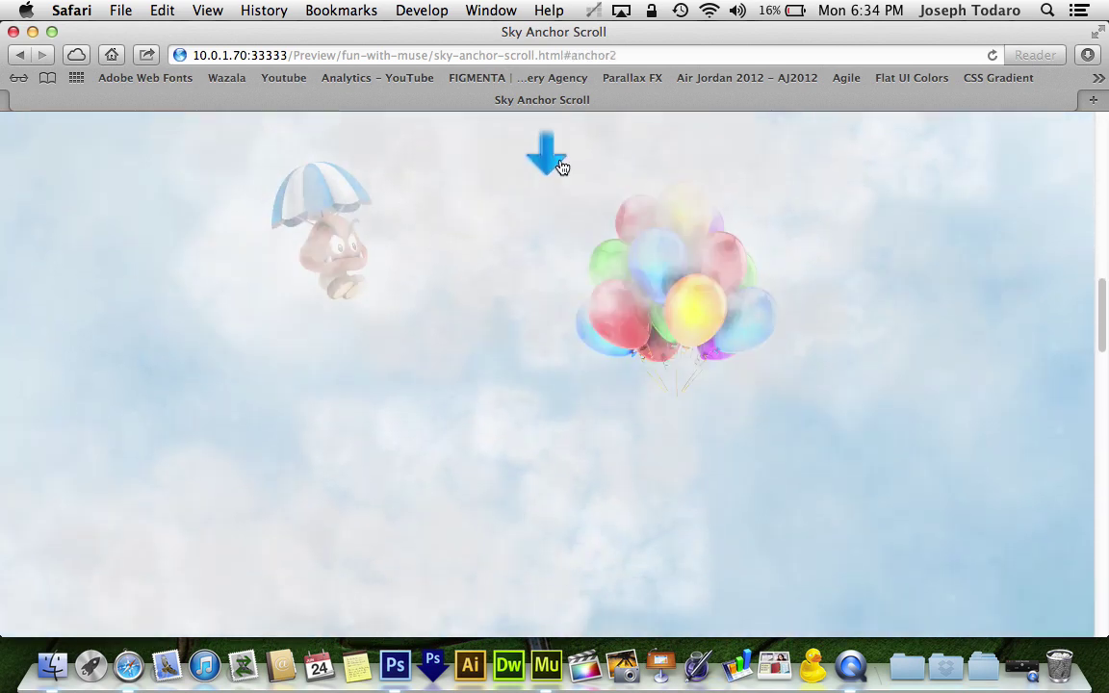
{"action": "left_click", "coordinate": [562, 167]}
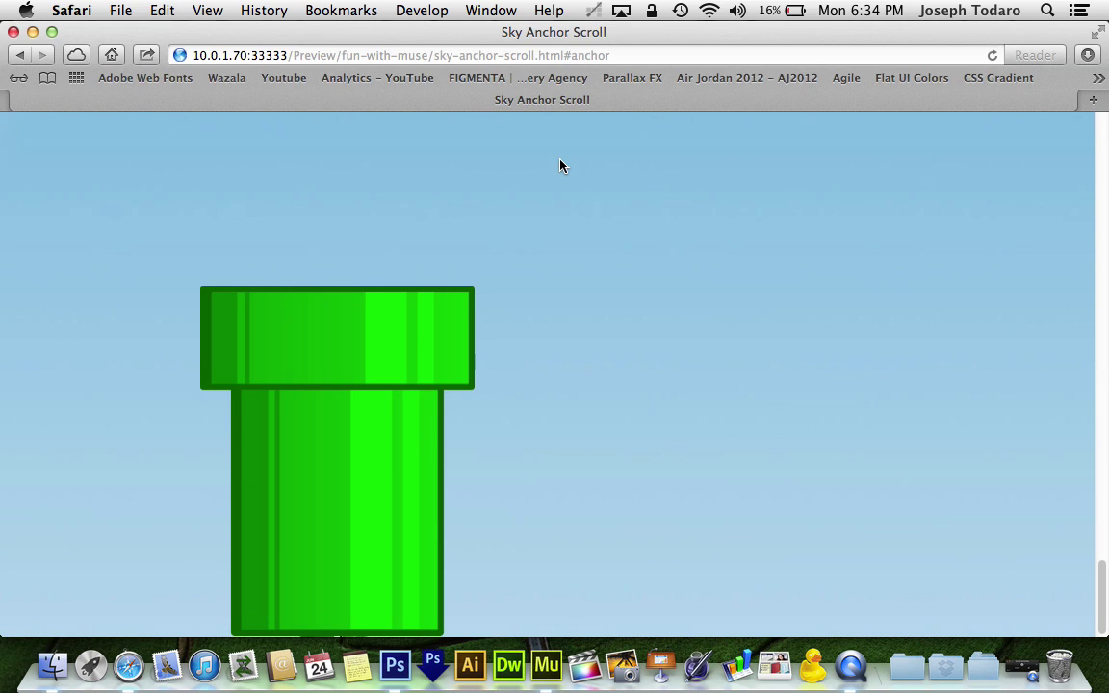
{"action": "scroll", "coordinate": [562, 167], "scroll_direction": "up", "scroll_amount": 10}
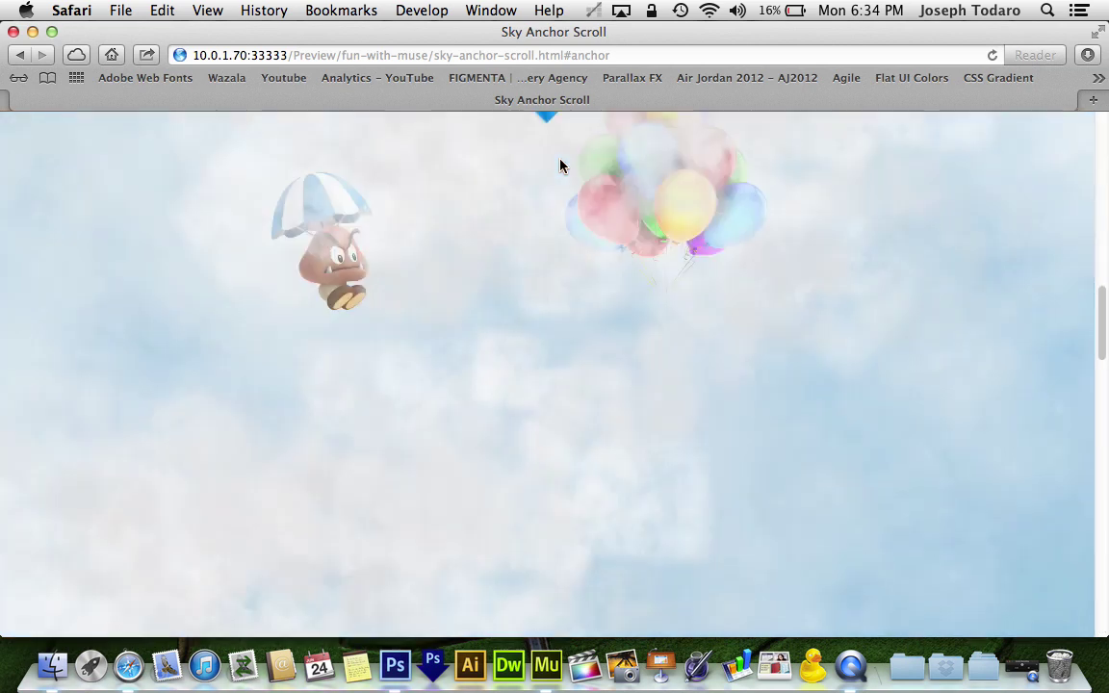
{"action": "scroll", "coordinate": [560, 165], "scroll_direction": "down", "scroll_amount": 5}
{"action": "scroll", "coordinate": [560, 165], "scroll_direction": "up", "scroll_amount": 8}
{"action": "scroll", "coordinate": [560, 166], "scroll_direction": "down", "scroll_amount": 6}
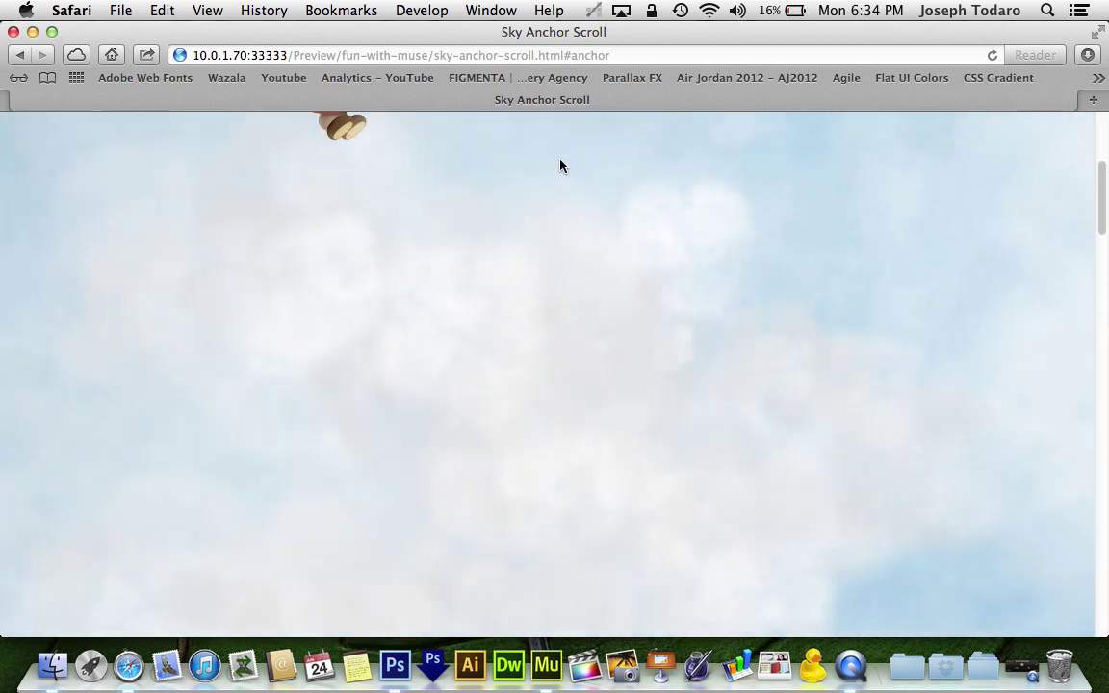
{"action": "scroll", "coordinate": [560, 165], "scroll_direction": "up", "scroll_amount": 6}
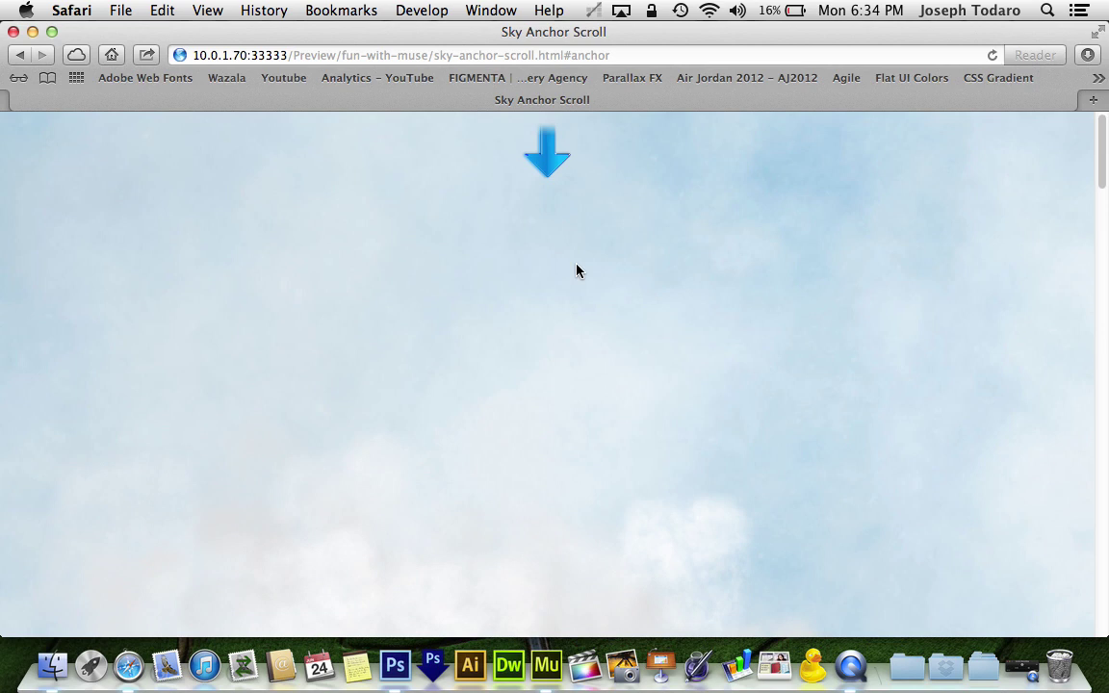
{"action": "key", "text": "super+Tab"}
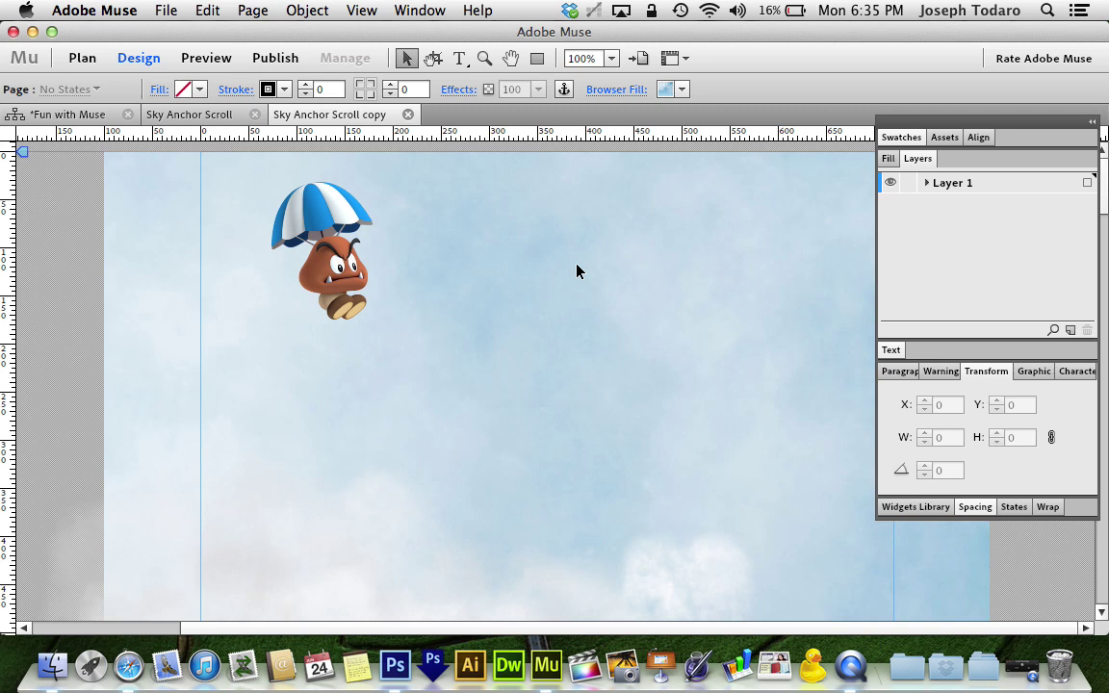
{"action": "scroll", "coordinate": [577, 265], "scroll_direction": "down", "scroll_amount": 10}
{"action": "scroll", "coordinate": [577, 266], "scroll_direction": "down", "scroll_amount": 10}
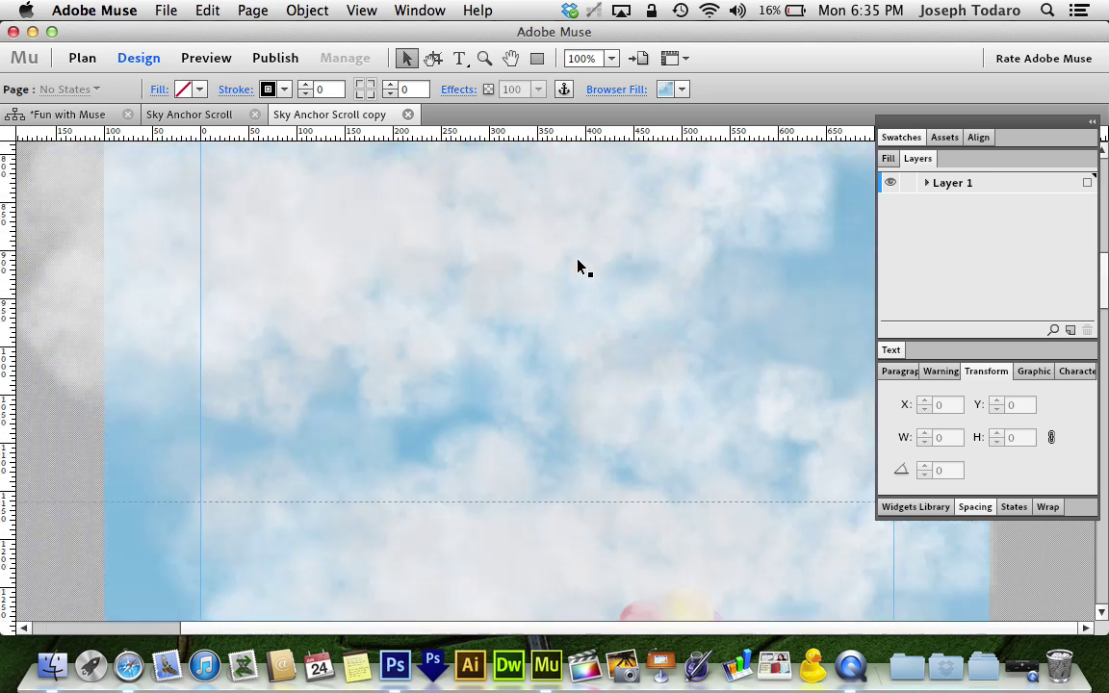
{"action": "scroll", "coordinate": [577, 266], "scroll_direction": "down", "scroll_amount": 10}
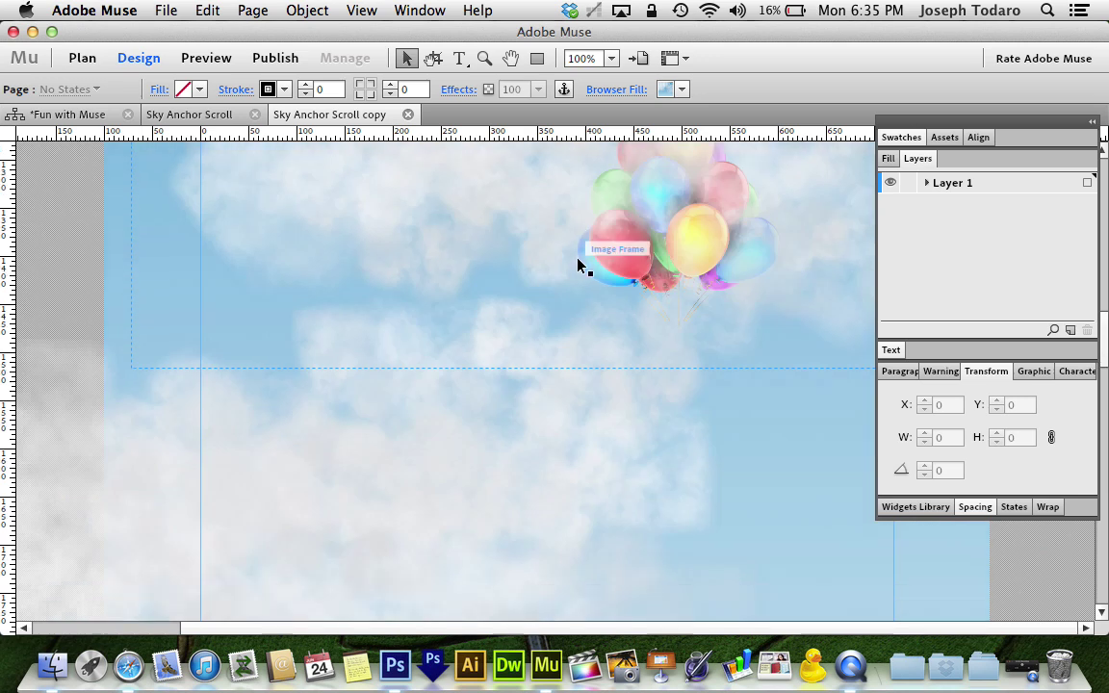
{"action": "scroll", "coordinate": [578, 266], "scroll_direction": "down", "scroll_amount": 8}
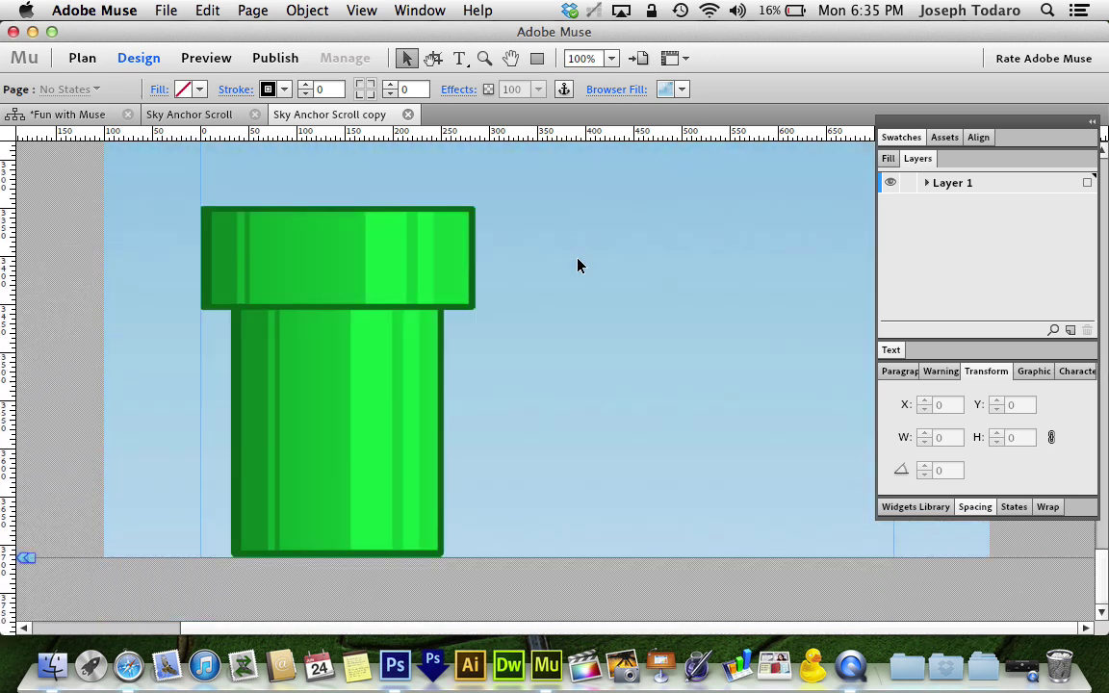
Place an anchor named 'The Bottom' at the bottom of the sky page
{"action": "left_click", "coordinate": [566, 90]}
{"action": "left_click", "coordinate": [530, 549]}
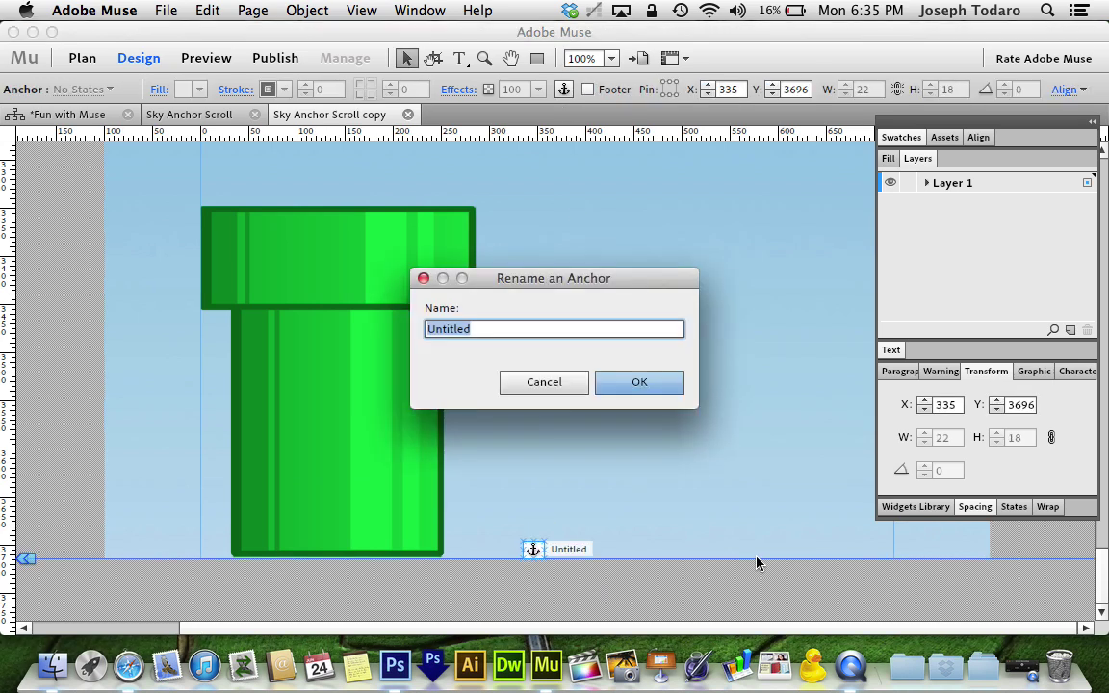
{"action": "type", "text": "The Bottom"}
{"action": "key", "text": "Return"}
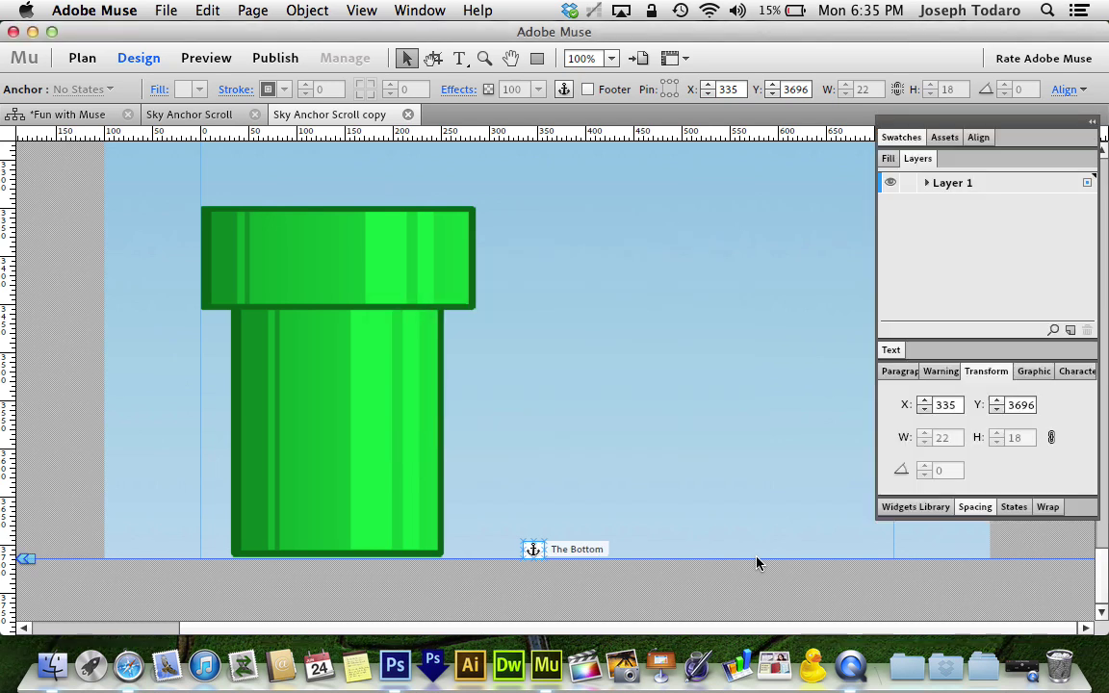
{"action": "scroll", "coordinate": [698, 524], "scroll_direction": "up", "scroll_amount": 20}
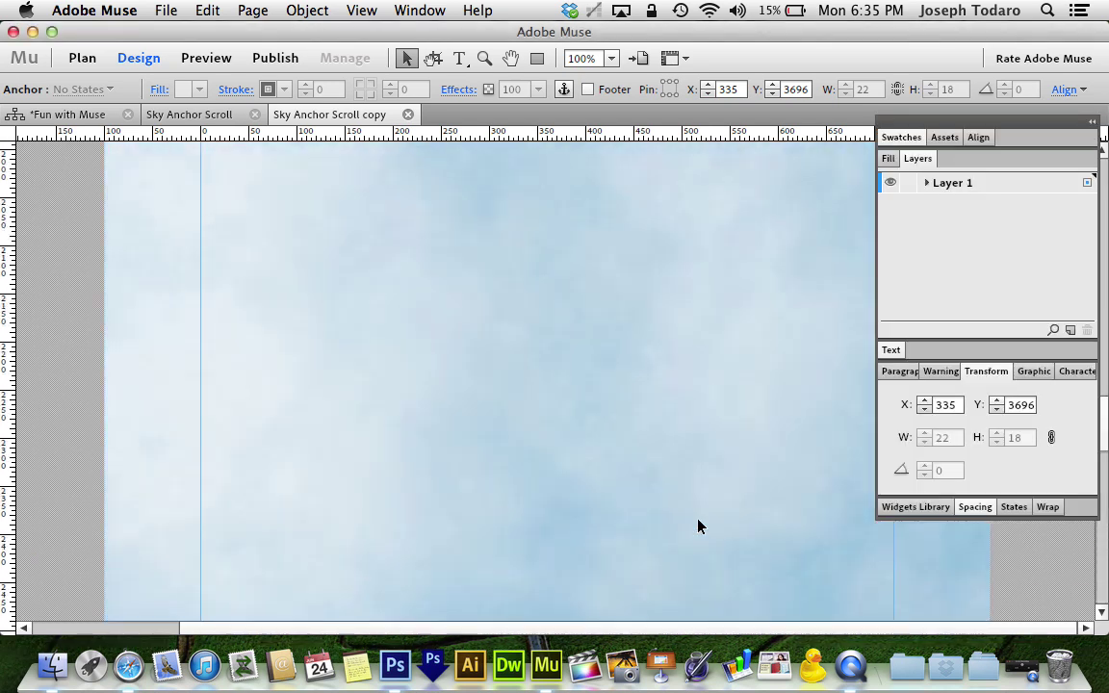
{"action": "scroll", "coordinate": [574, 300], "scroll_direction": "up", "scroll_amount": 5}
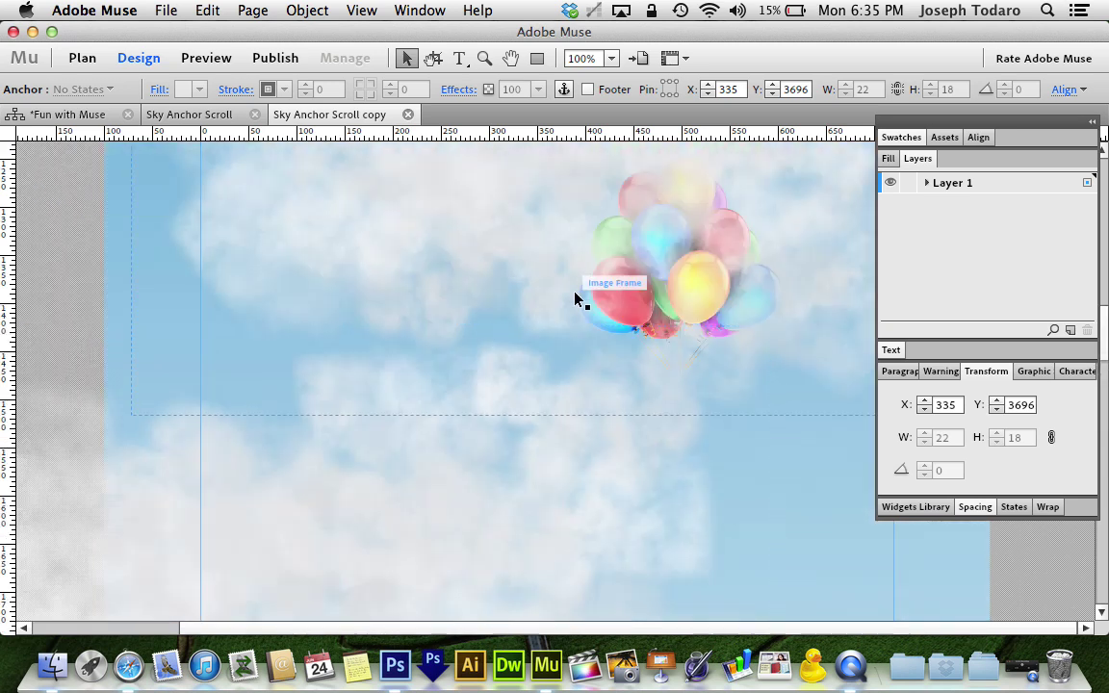
{"action": "scroll", "coordinate": [576, 299], "scroll_direction": "up", "scroll_amount": 2}
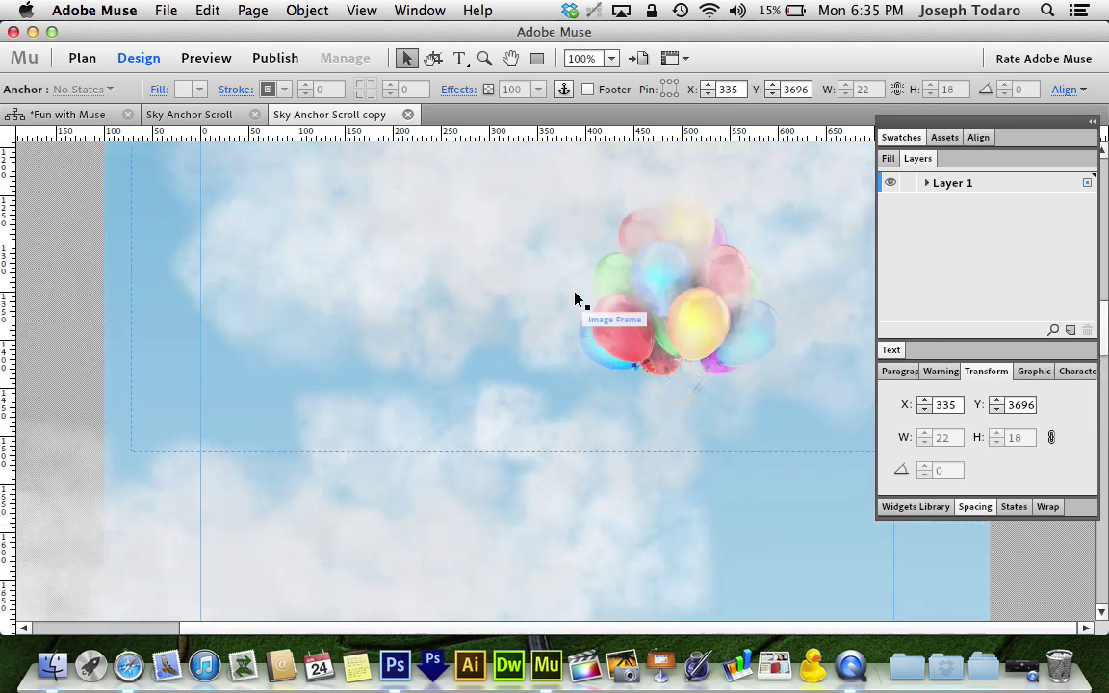
Add a second anchor named 'The Middle' beside the balloons
{"action": "left_click", "coordinate": [565, 90]}
{"action": "left_click", "coordinate": [509, 292]}
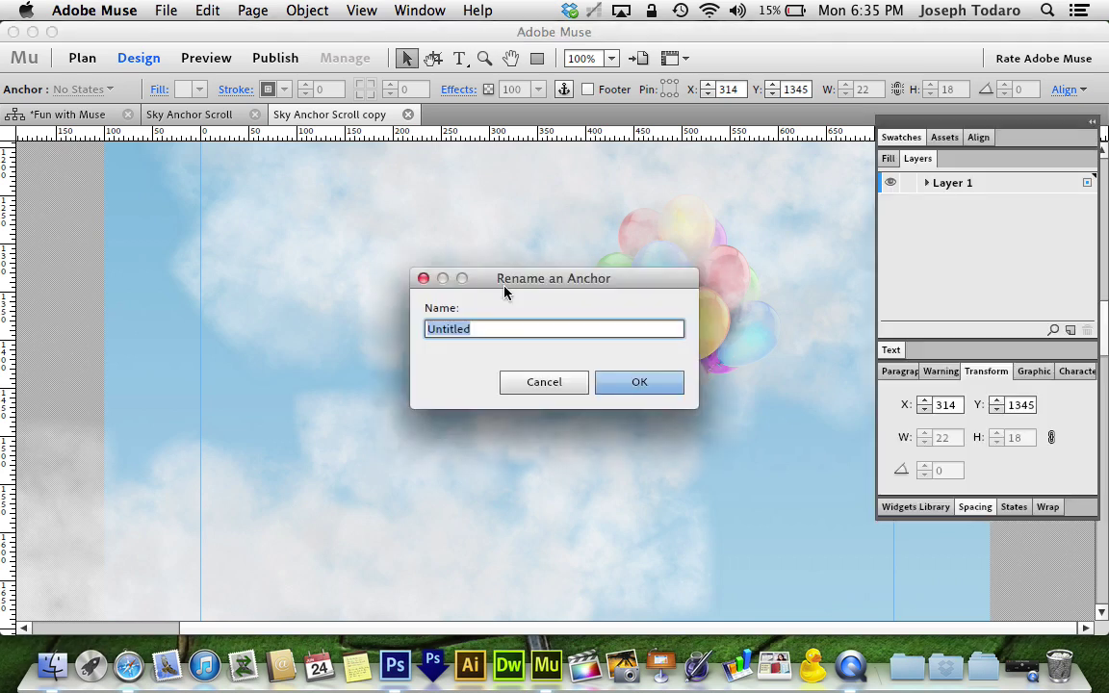
{"action": "type", "text": "The Middle"}
{"action": "key", "text": "Return"}
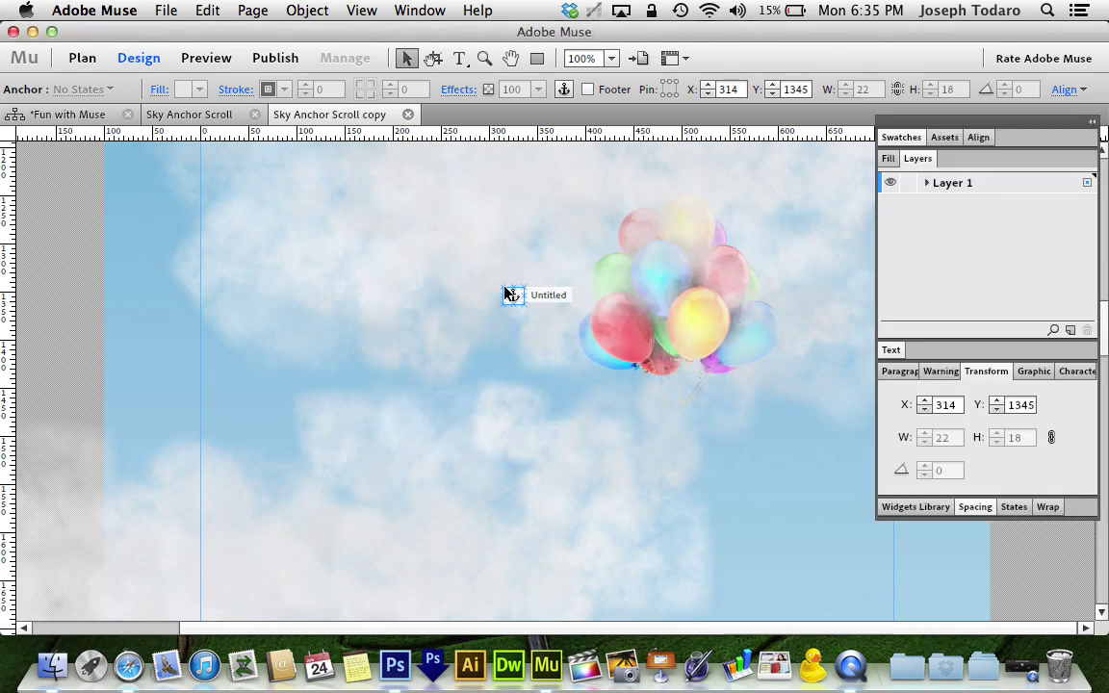
{"action": "scroll", "coordinate": [587, 354], "scroll_direction": "up", "scroll_amount": 4}
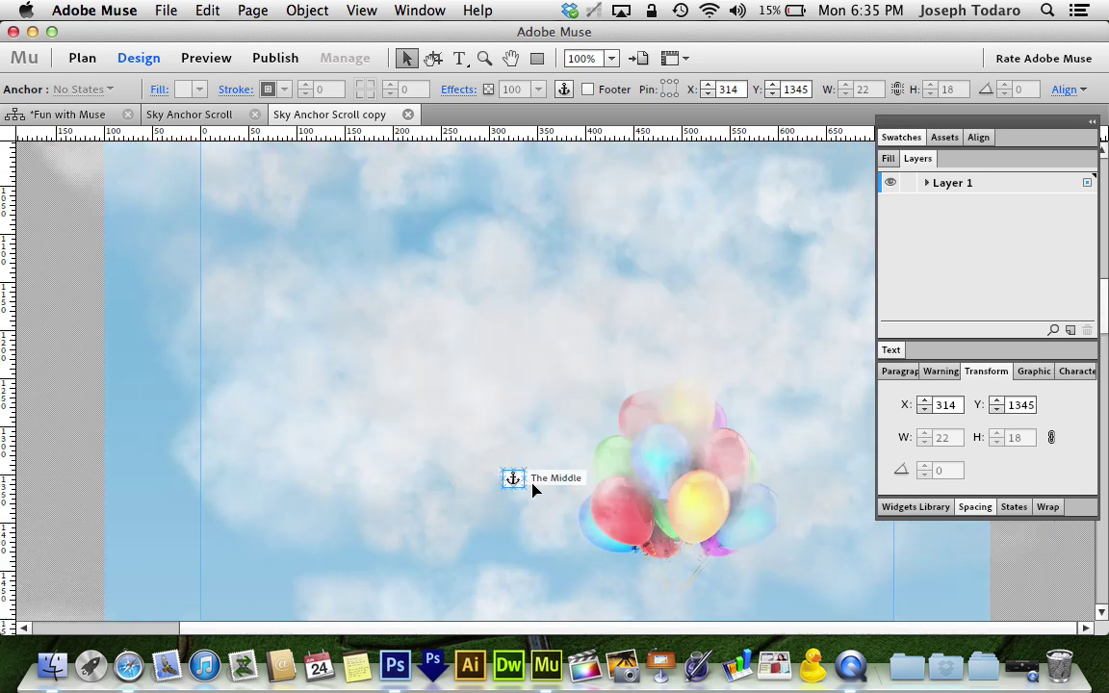
{"action": "scroll", "coordinate": [534, 489], "scroll_direction": "up", "scroll_amount": 10}
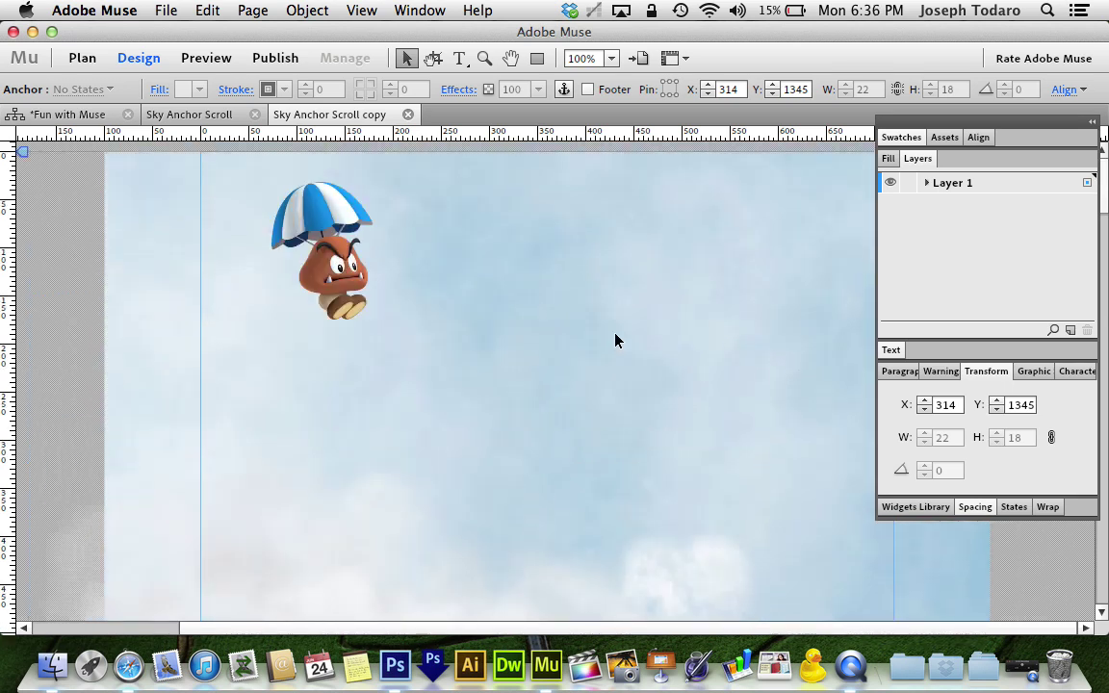
{"action": "key", "text": "ctrl+Up"}
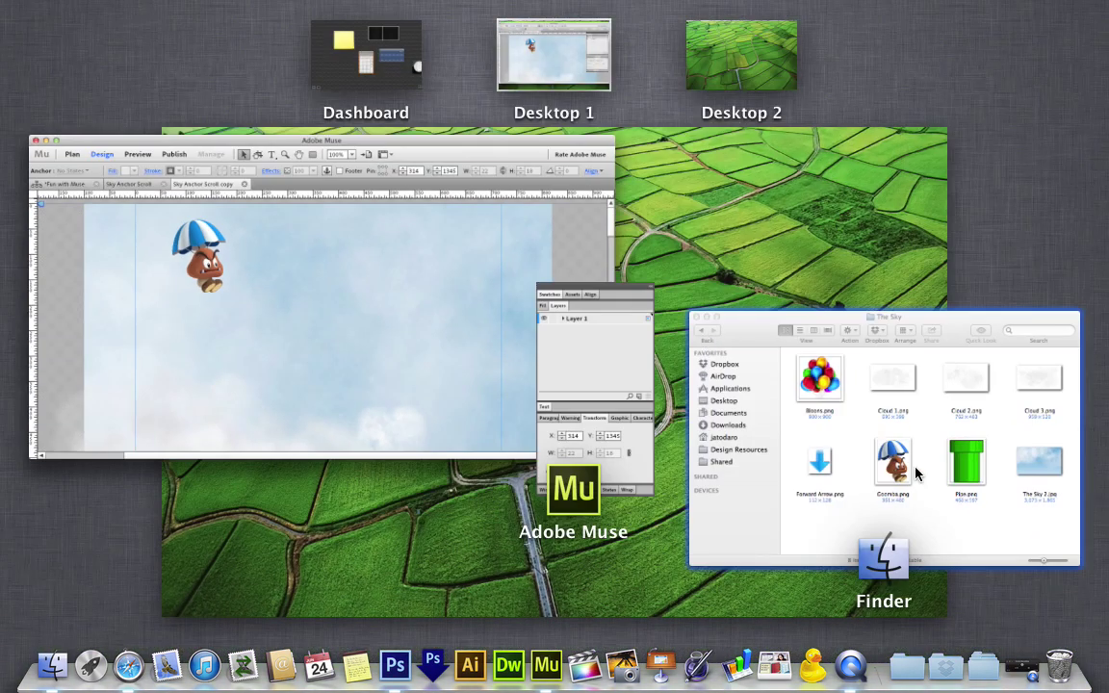
Drag Forward Arrow.png from 'The Sky' folder onto the page top, right of the Goomba
{"action": "left_click", "coordinate": [915, 471]}
{"action": "left_click", "coordinate": [616, 306]}
{"action": "left_click_drag", "start_coordinate": [628, 316], "coordinate": [553, 295]}
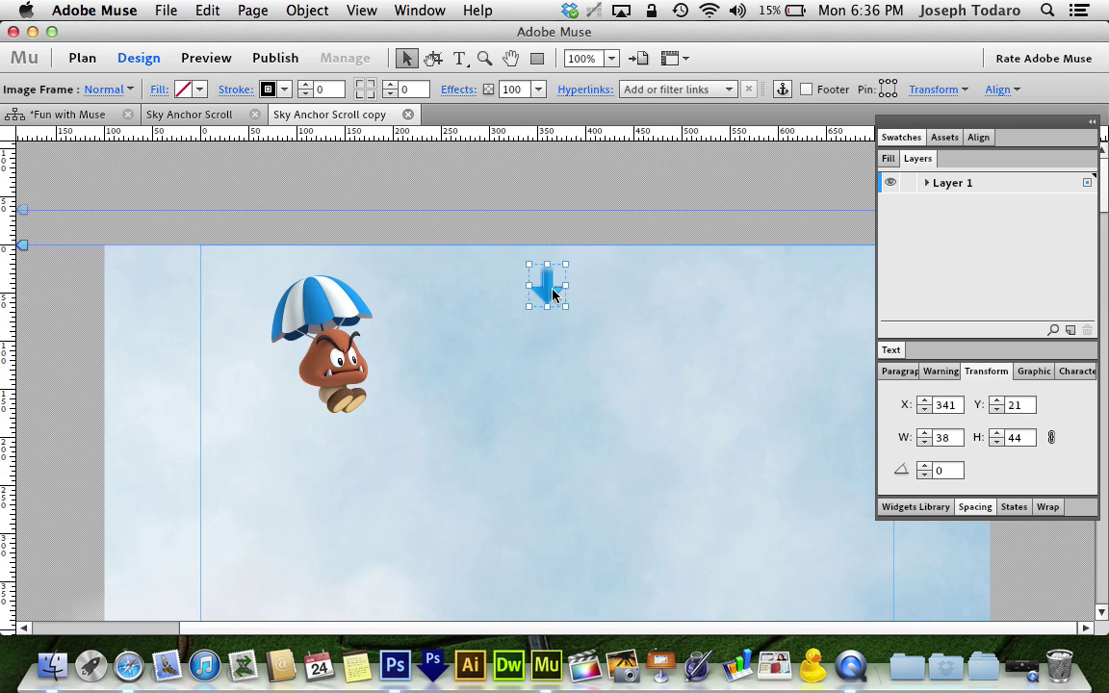
Set the top arrow's hyperlink to the 'The Middle' anchor
{"action": "left_click", "coordinate": [728, 90]}
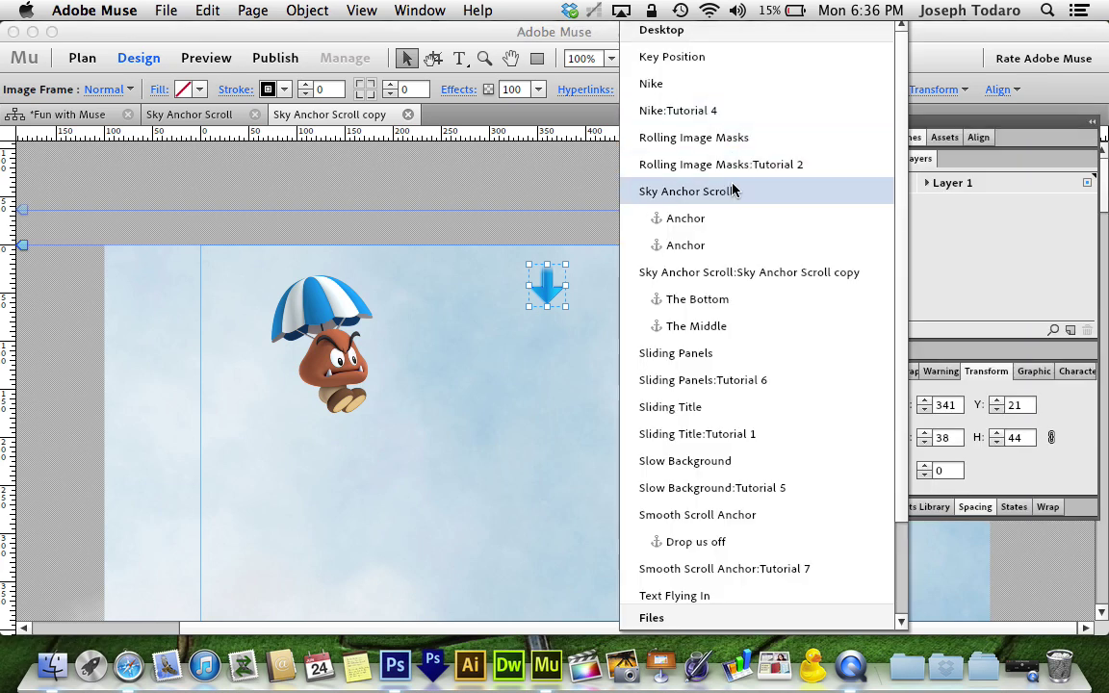
{"action": "left_click", "coordinate": [717, 330]}
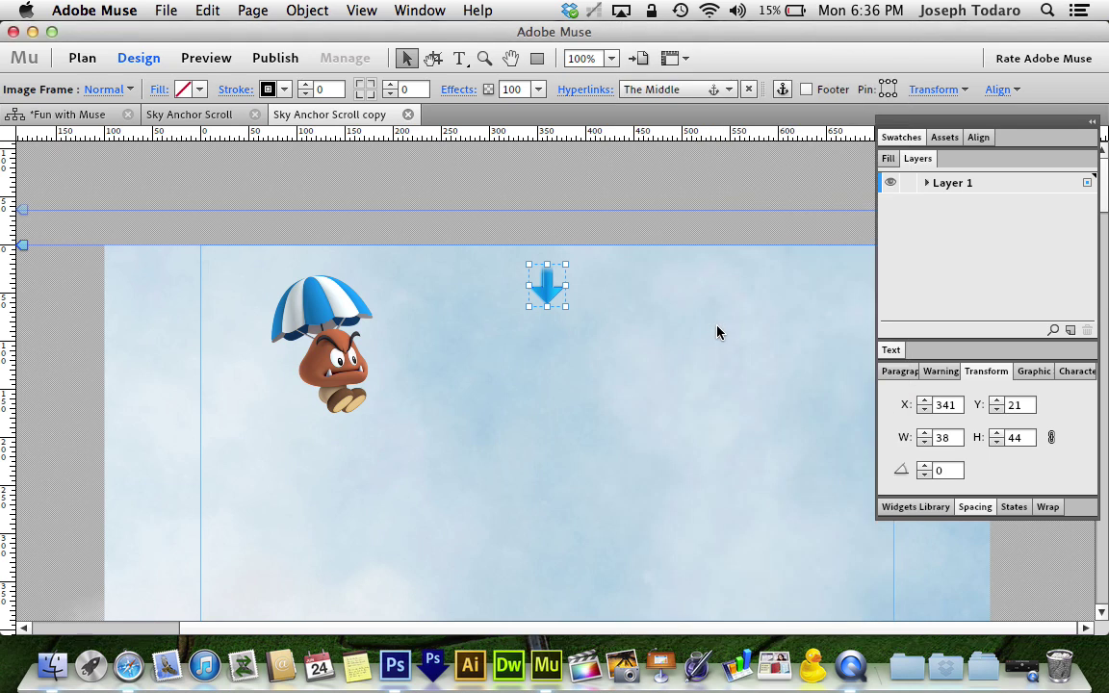
{"action": "left_click", "coordinate": [716, 330]}
Copy the arrow down beside the balloons and link the copy to 'The Bottom'
{"action": "left_click_drag", "start_coordinate": [544, 293], "coordinate": [542, 343]}
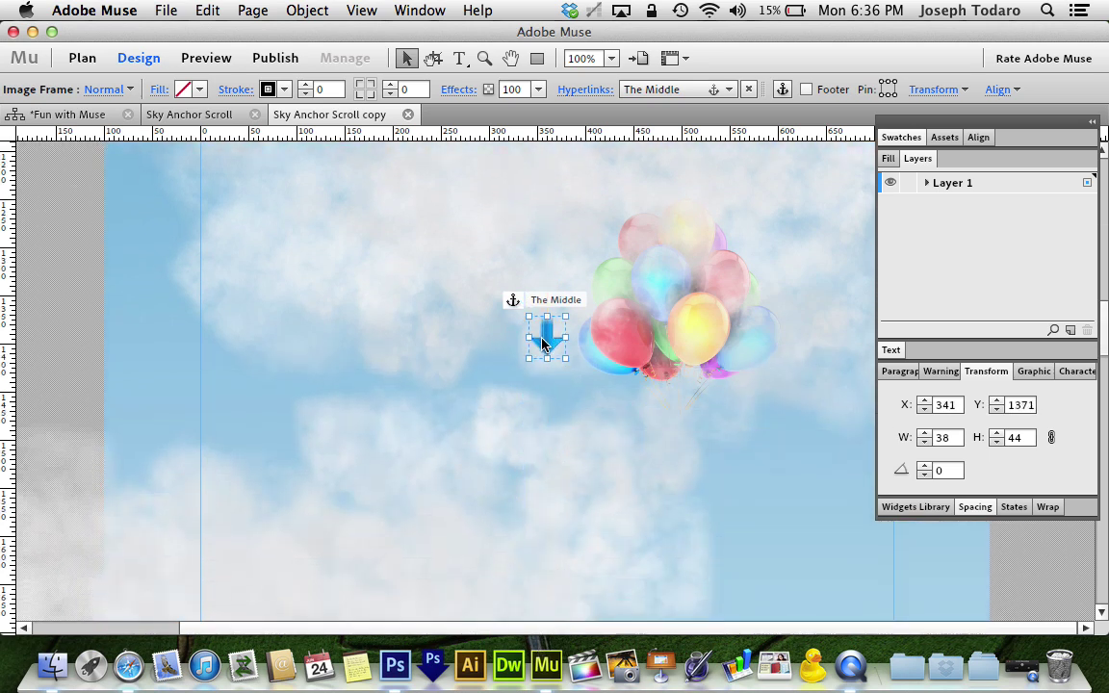
{"action": "left_click", "coordinate": [735, 92]}
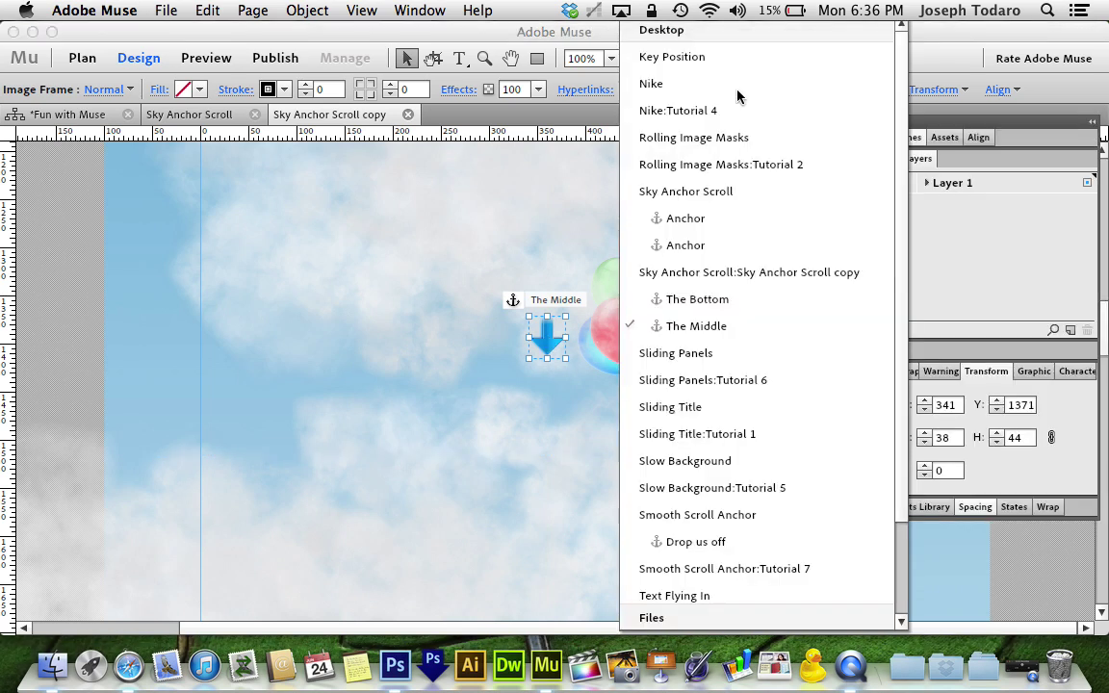
{"action": "left_click", "coordinate": [713, 304]}
{"action": "left_click", "coordinate": [477, 243]}
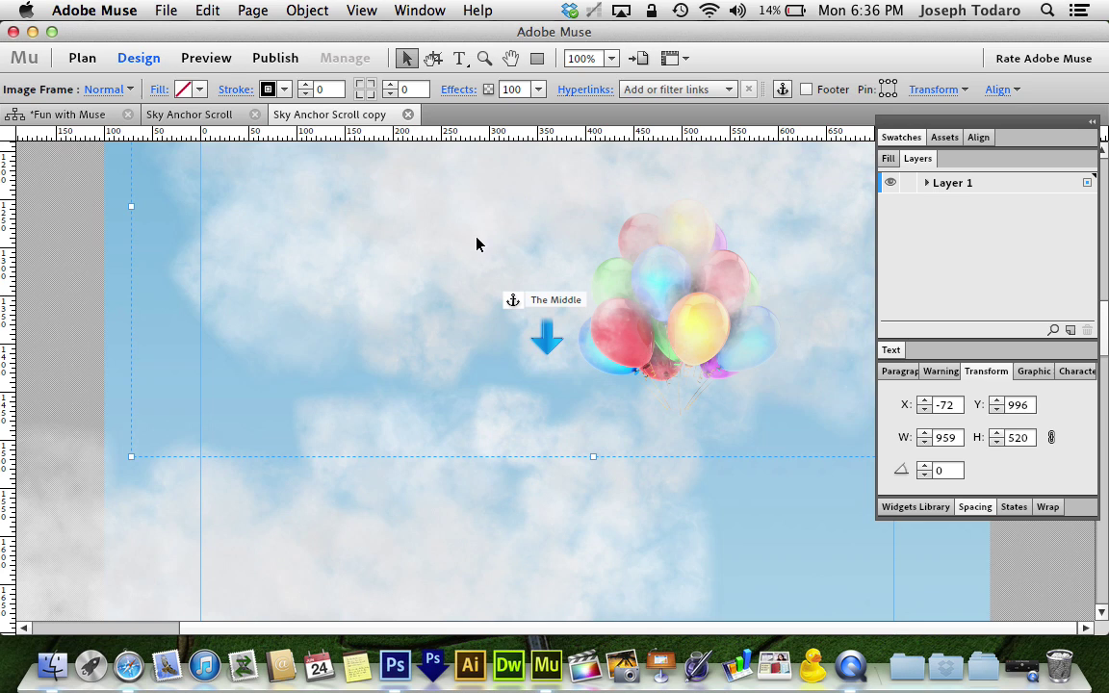
Preview the page in Safari and confirm the top arrow scrolls to #themiddle
{"action": "key", "text": "super+shift+e"}
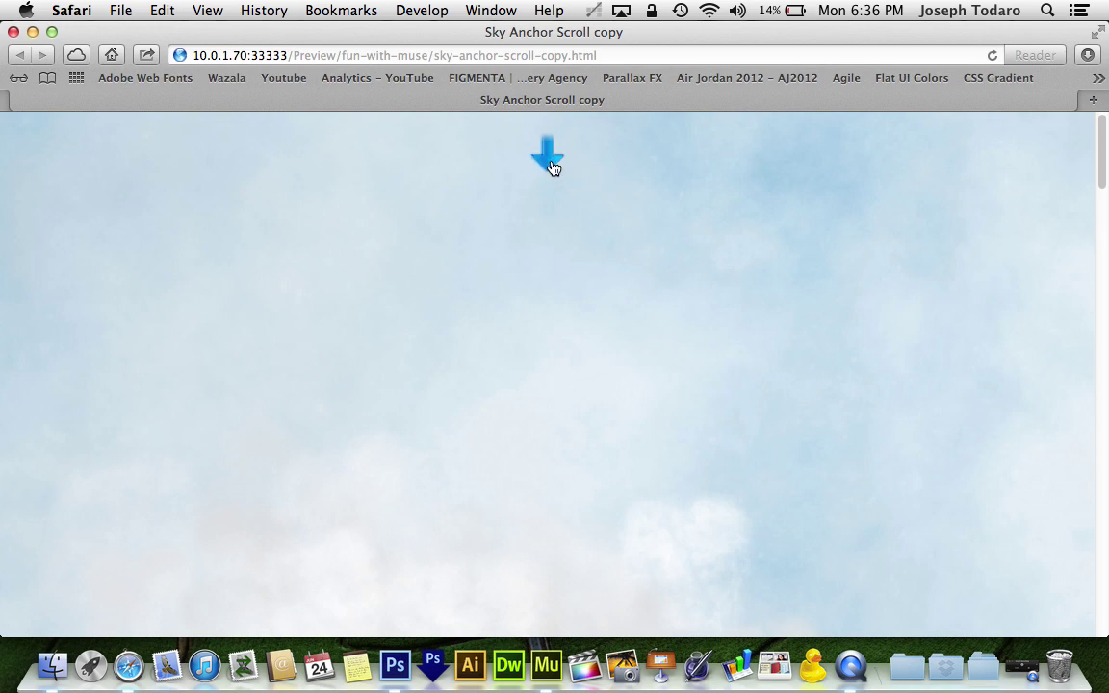
{"action": "left_click", "coordinate": [555, 165]}
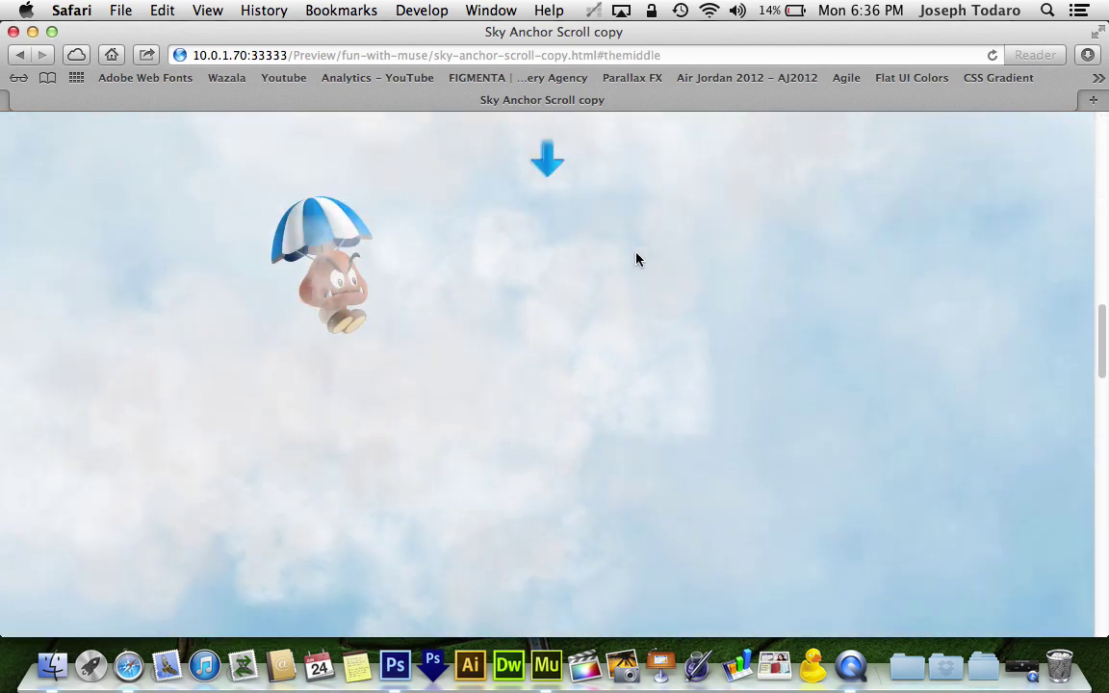
{"action": "scroll", "coordinate": [635, 258], "scroll_direction": "up", "scroll_amount": 5}
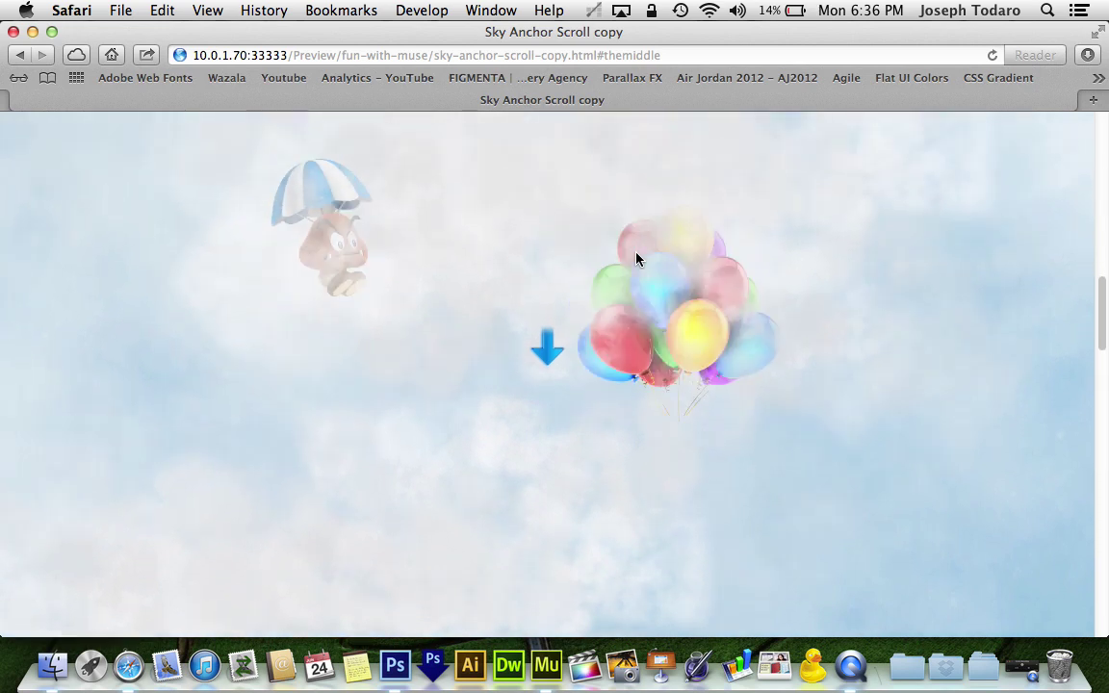
{"action": "scroll", "coordinate": [636, 258], "scroll_direction": "up", "scroll_amount": 2}
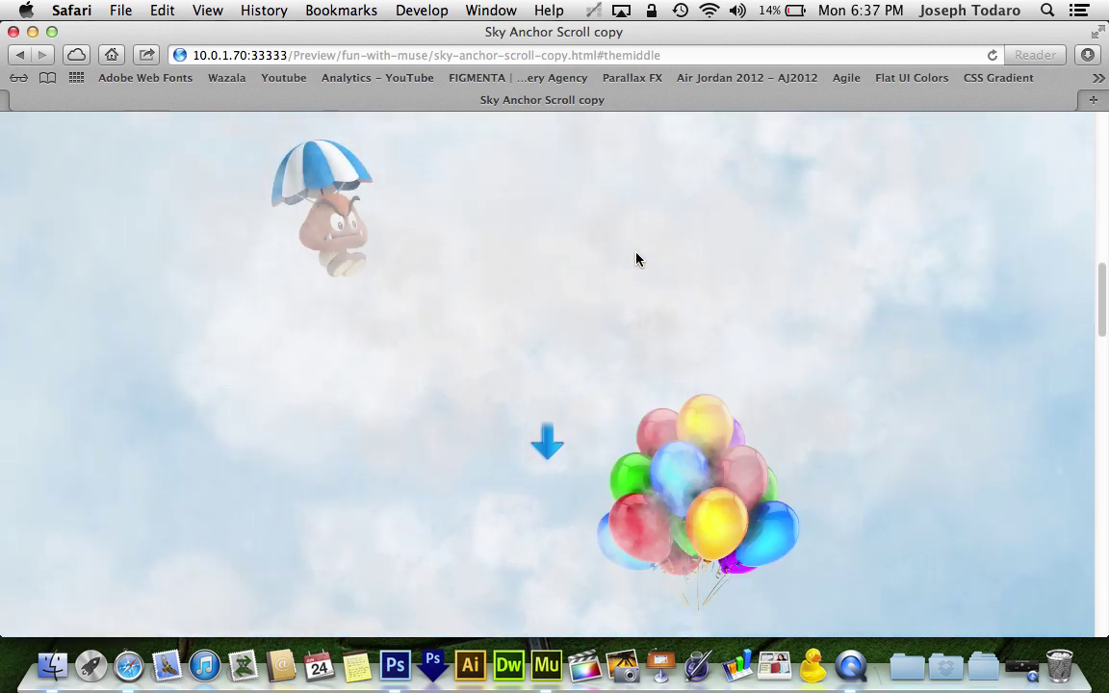
{"action": "scroll", "coordinate": [635, 258], "scroll_direction": "down", "scroll_amount": 2}
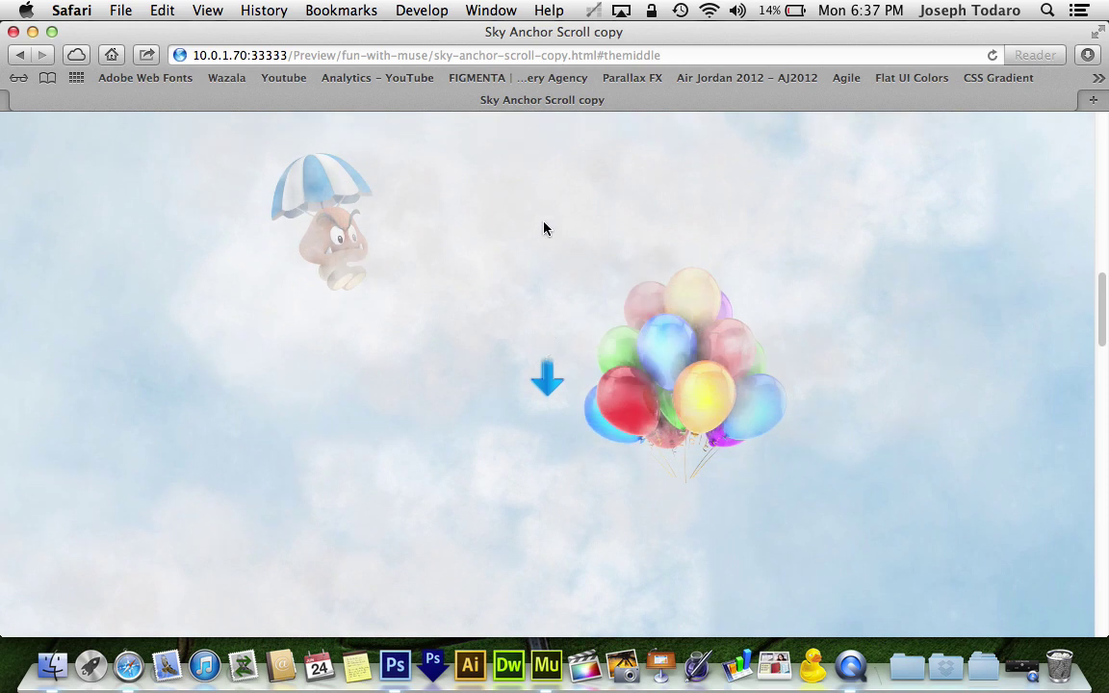
Move the second arrow and 'The Middle' anchor together up to about Y 1092
{"action": "key", "text": "super+w"}
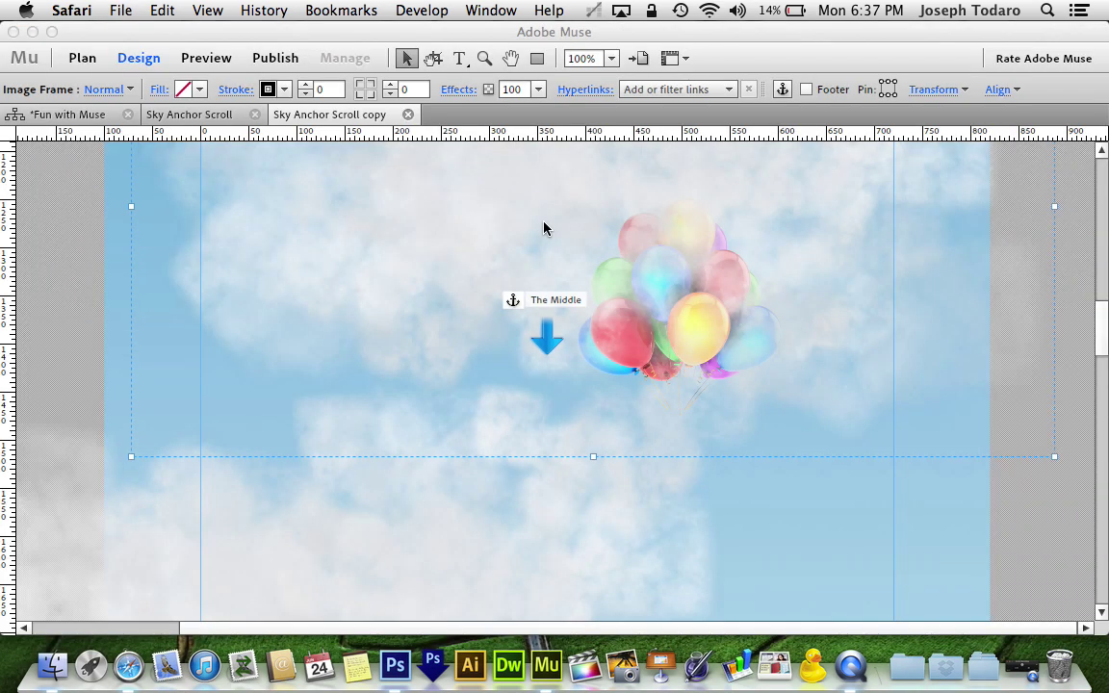
{"action": "left_click", "coordinate": [554, 336]}
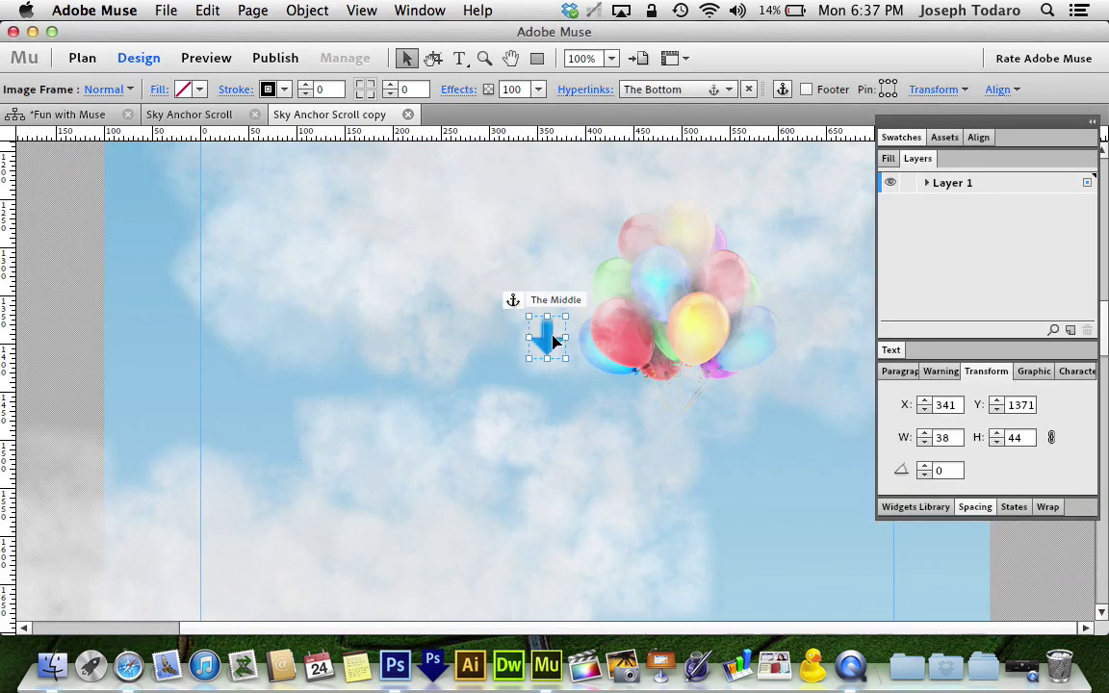
{"action": "left_click", "coordinate": [511, 301]}
{"action": "scroll", "coordinate": [510, 309], "scroll_direction": "up", "scroll_amount": 5}
{"action": "scroll", "coordinate": [510, 309], "scroll_direction": "down", "scroll_amount": 2}
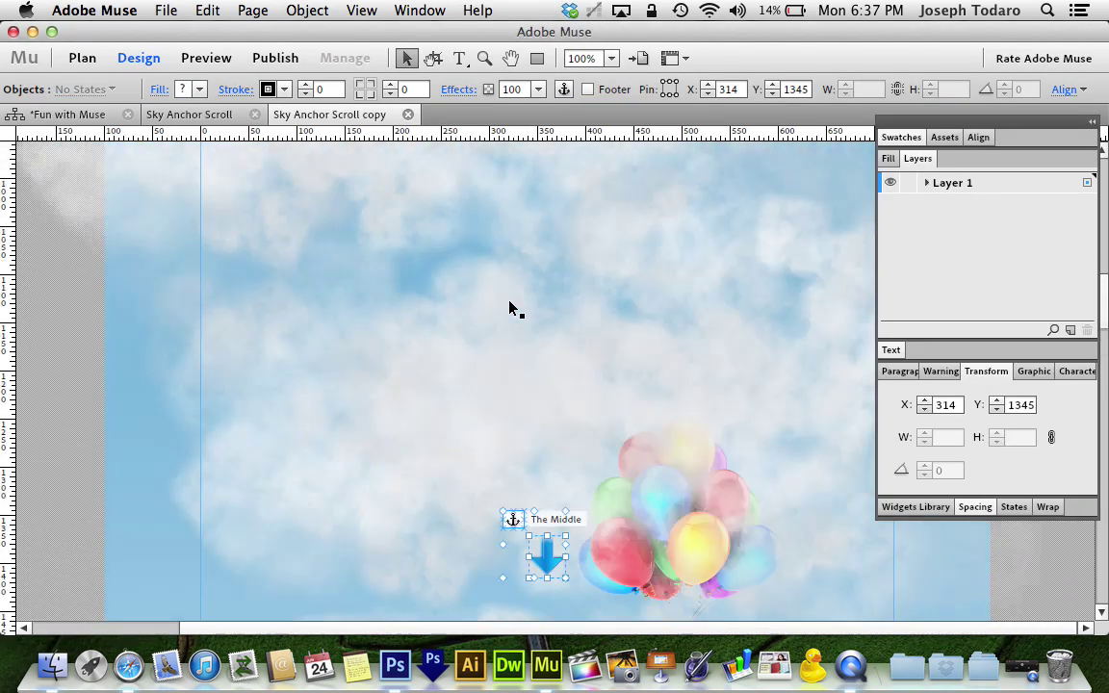
{"action": "left_click_drag", "start_coordinate": [512, 516], "coordinate": [525, 276]}
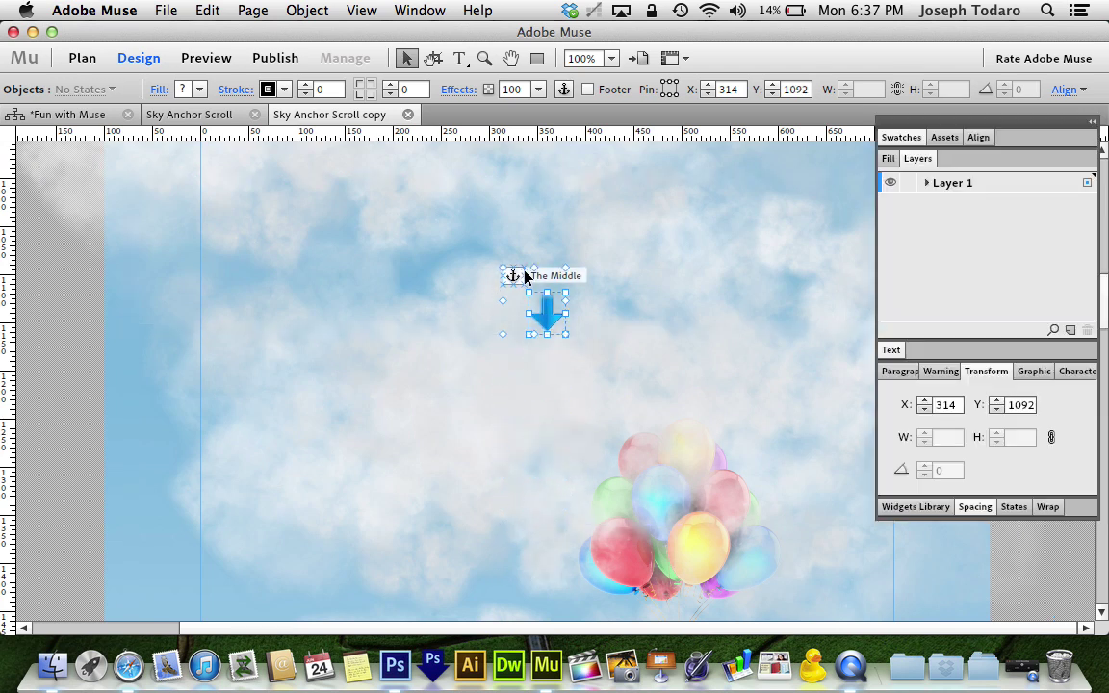
{"action": "left_click", "coordinate": [491, 277]}
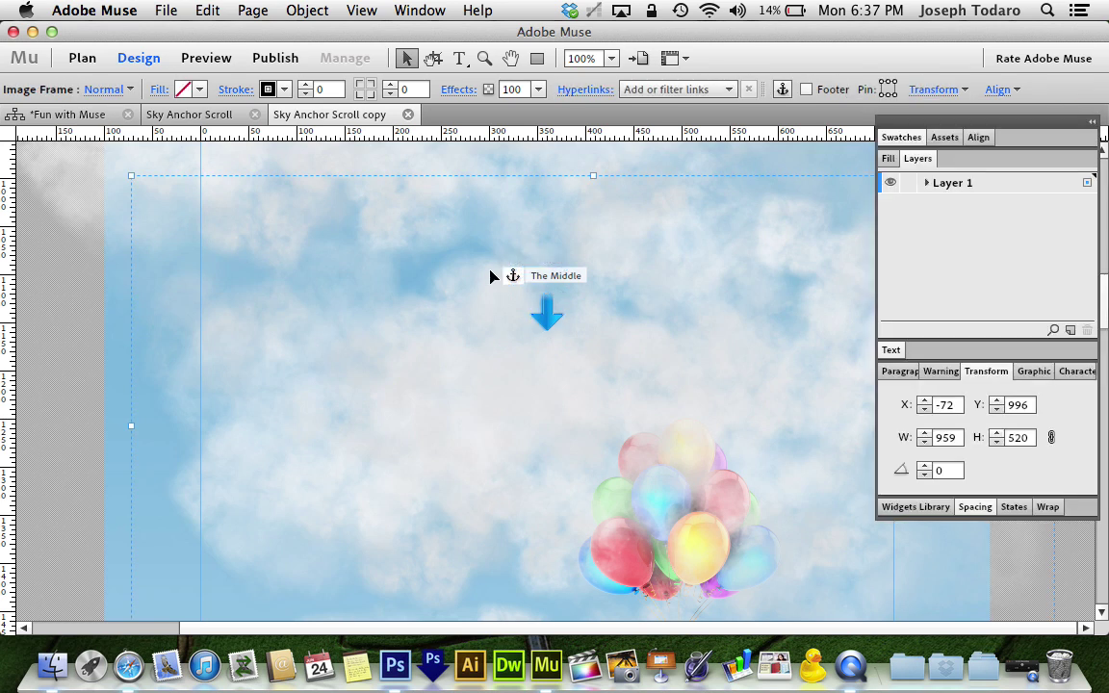
{"action": "key", "text": "super+shift+e"}
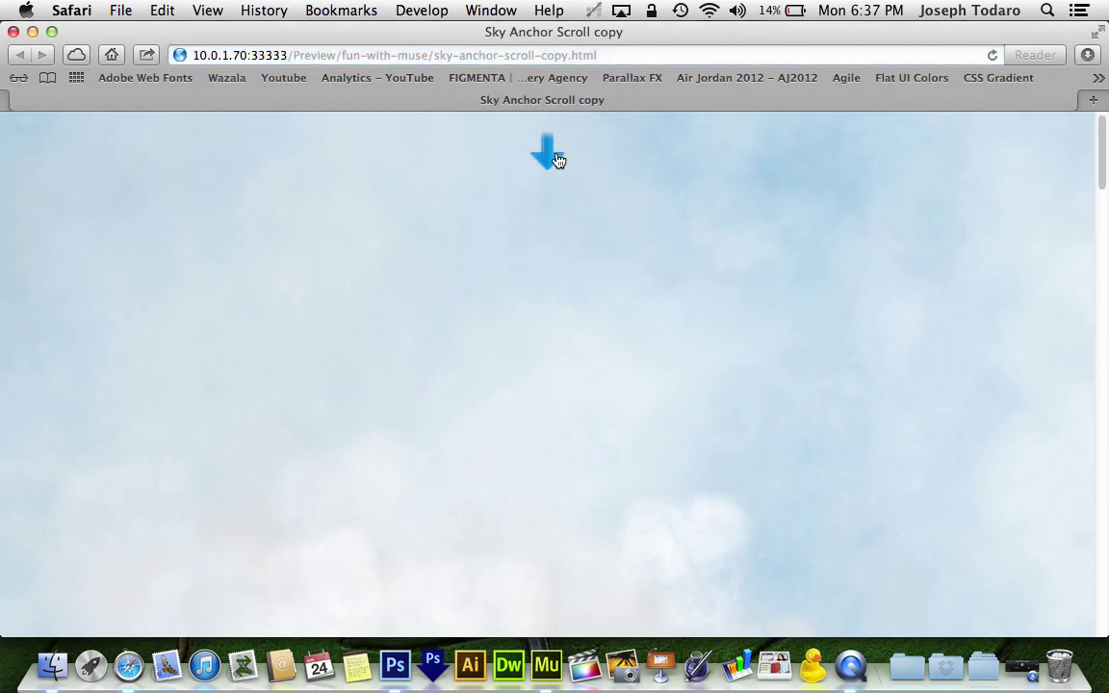
Confirm both arrows glide to #themiddle and #thebottom, then close the Safari preview
{"action": "left_click", "coordinate": [556, 160]}
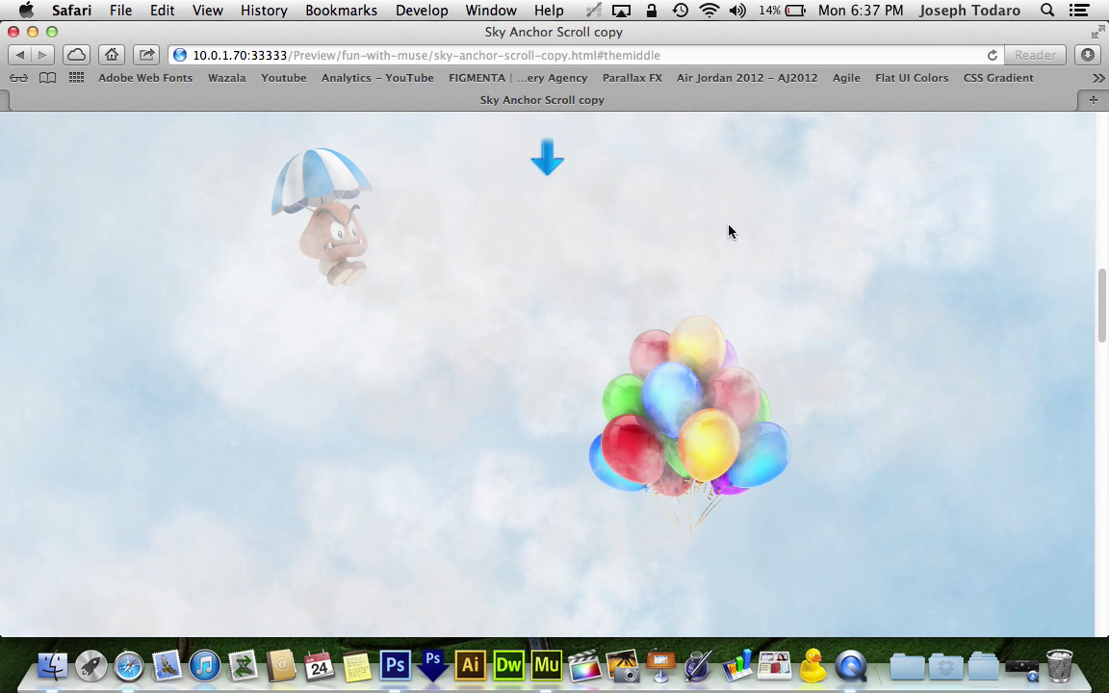
{"action": "left_click", "coordinate": [547, 161]}
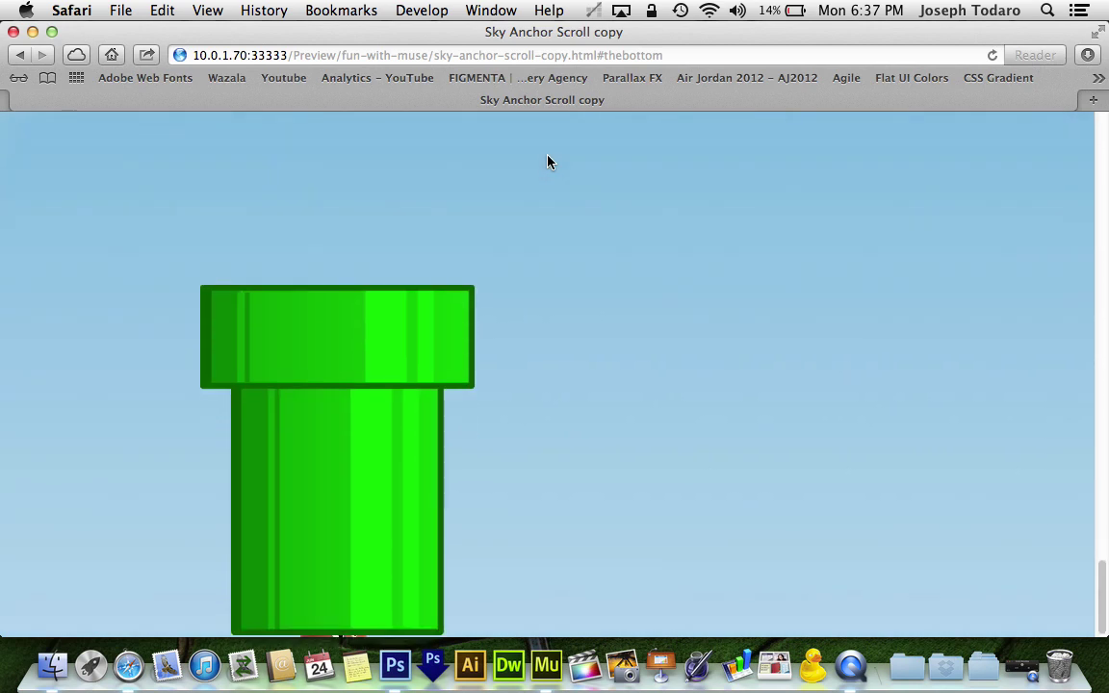
{"action": "key", "text": "super+w"}
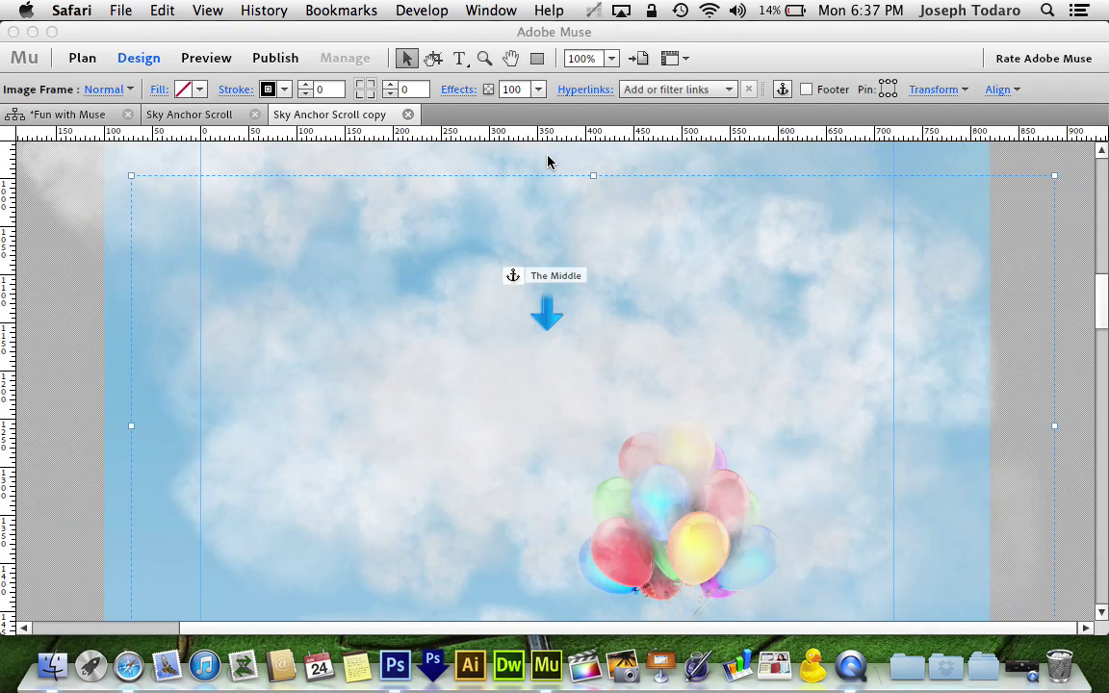